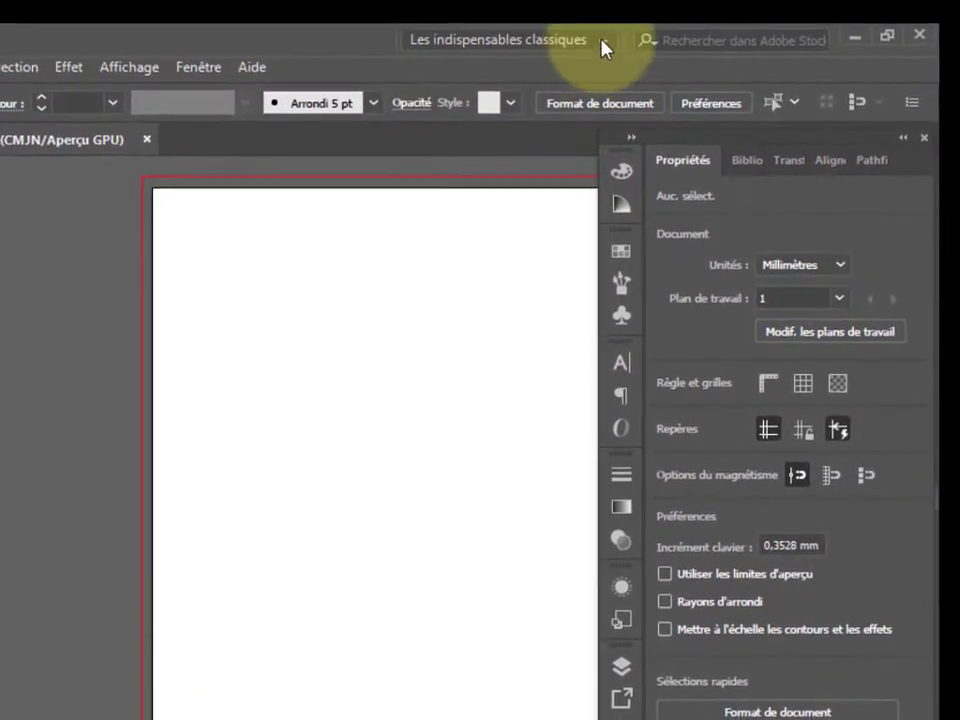
left_click(604, 40)
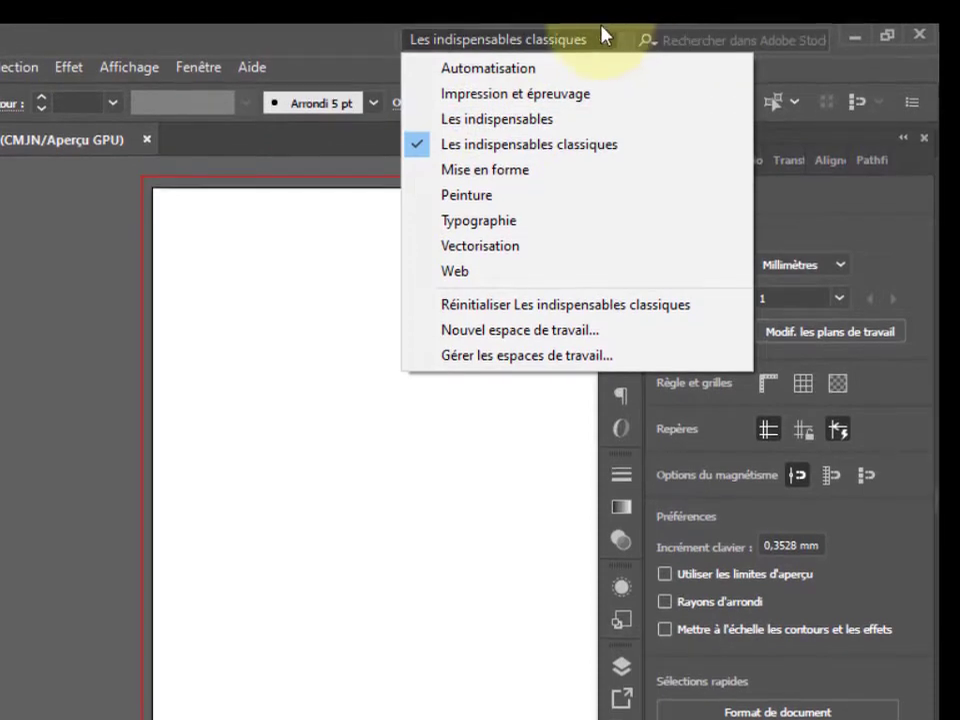
left_click(608, 42)
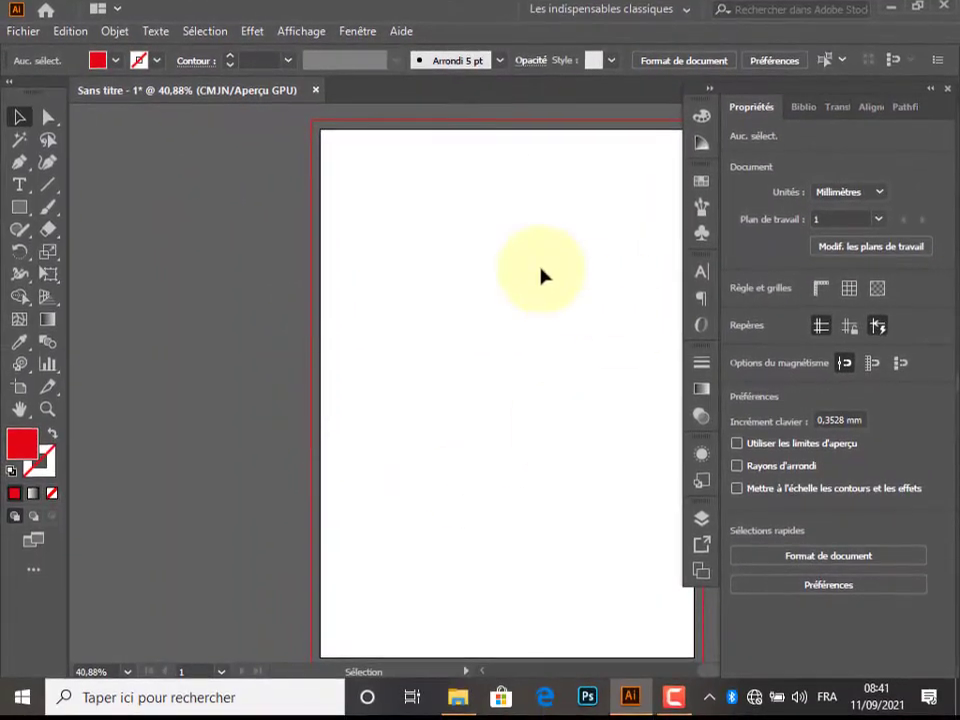
key("space")
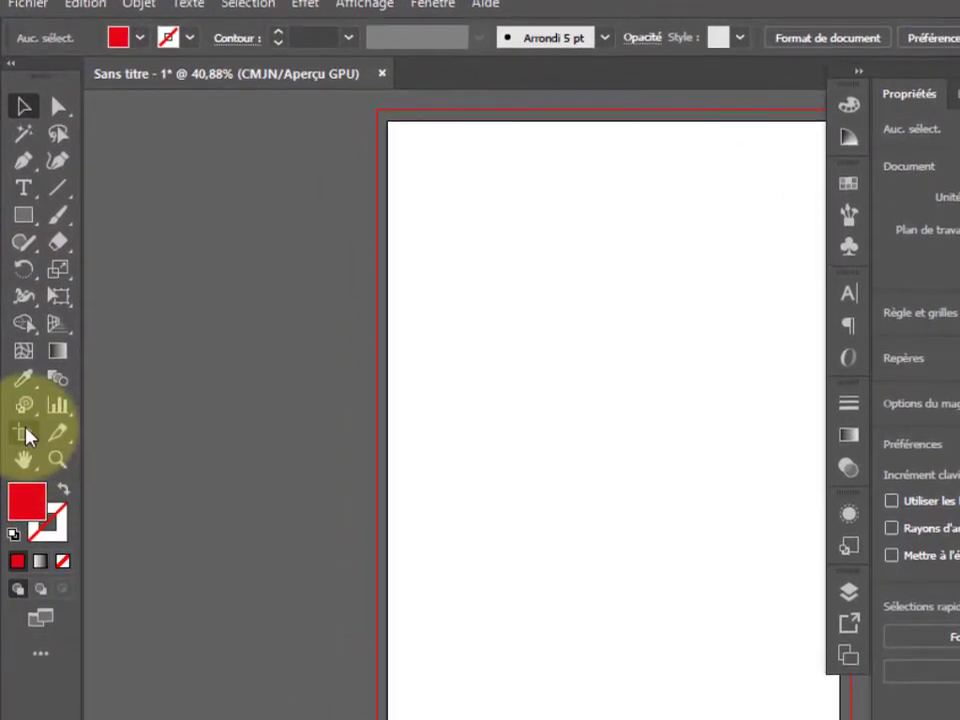
- Switch the A4 artboard to landscape orientation with the Artboard tool
left_click(27, 446)
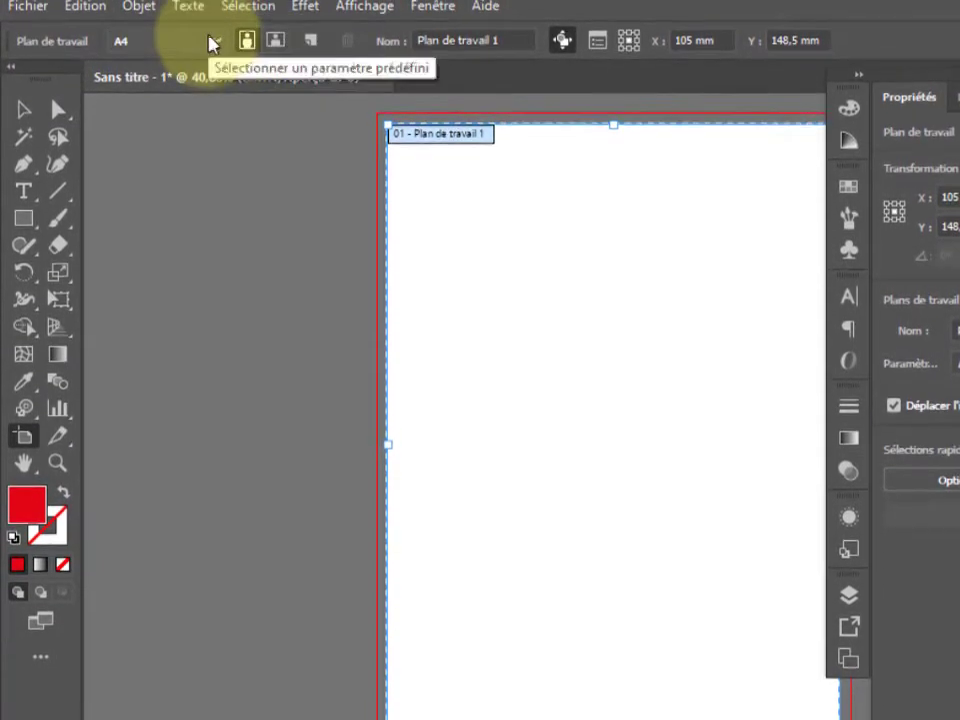
left_click(275, 39)
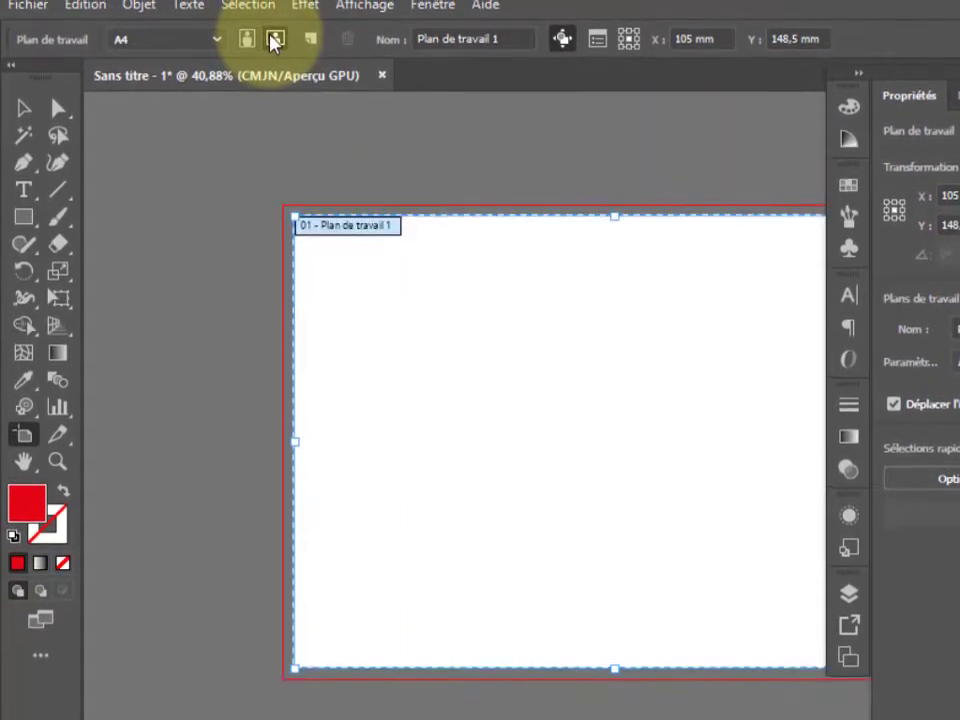
left_click(216, 43)
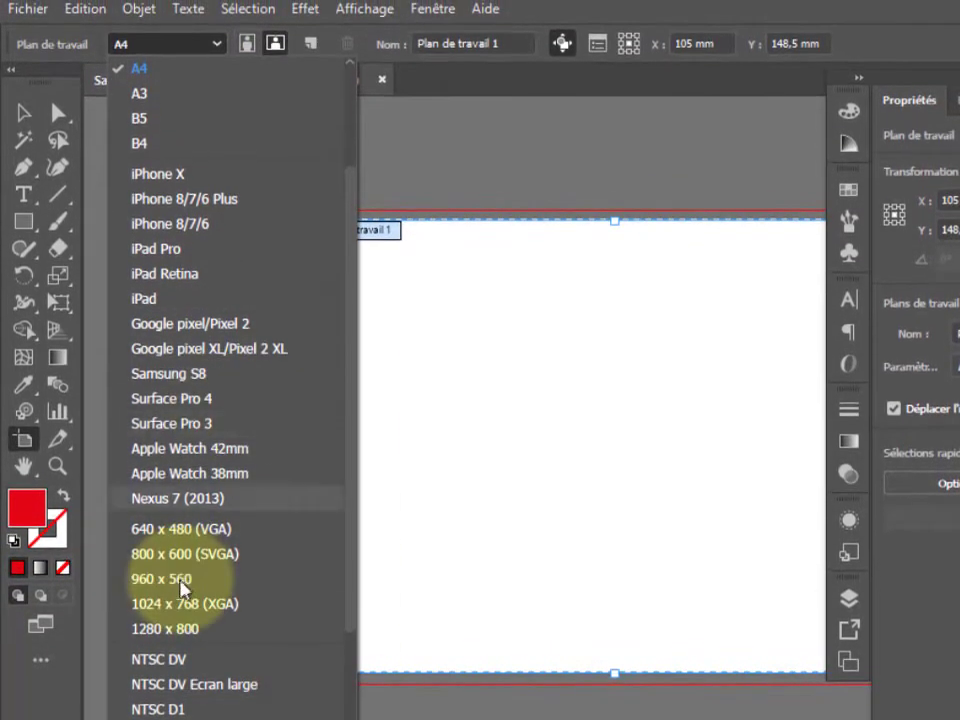
left_click(272, 42)
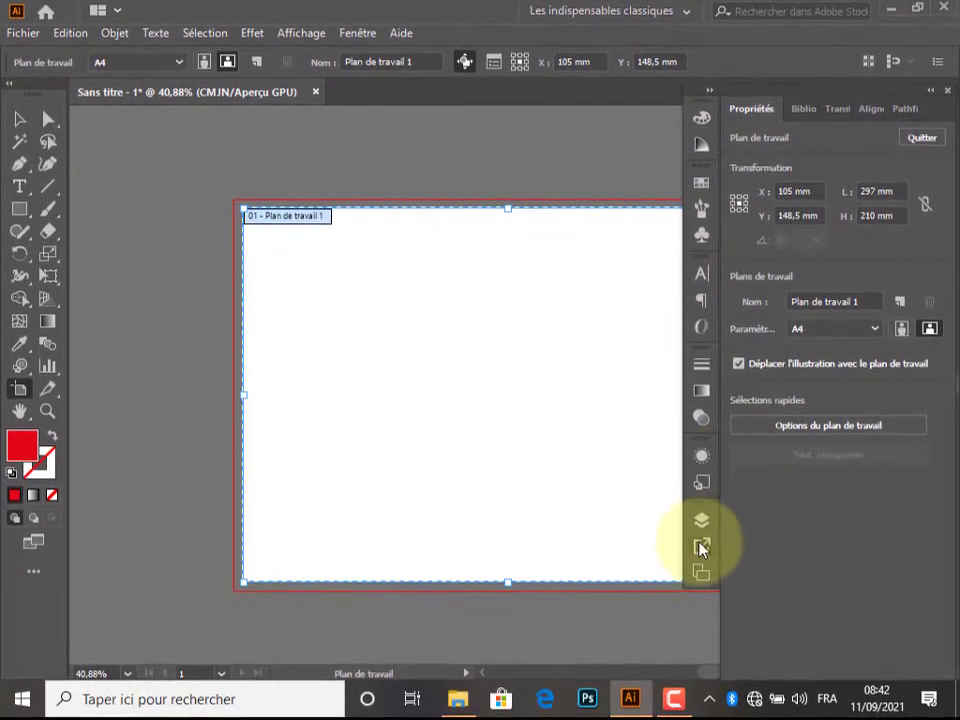
left_click(700, 575)
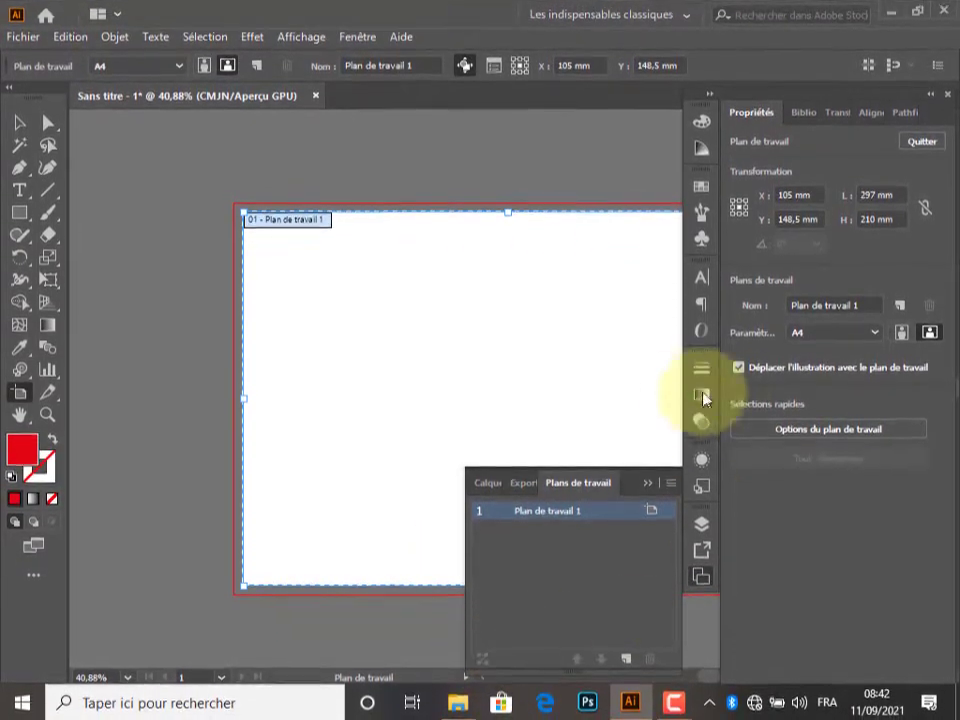
left_click(650, 480)
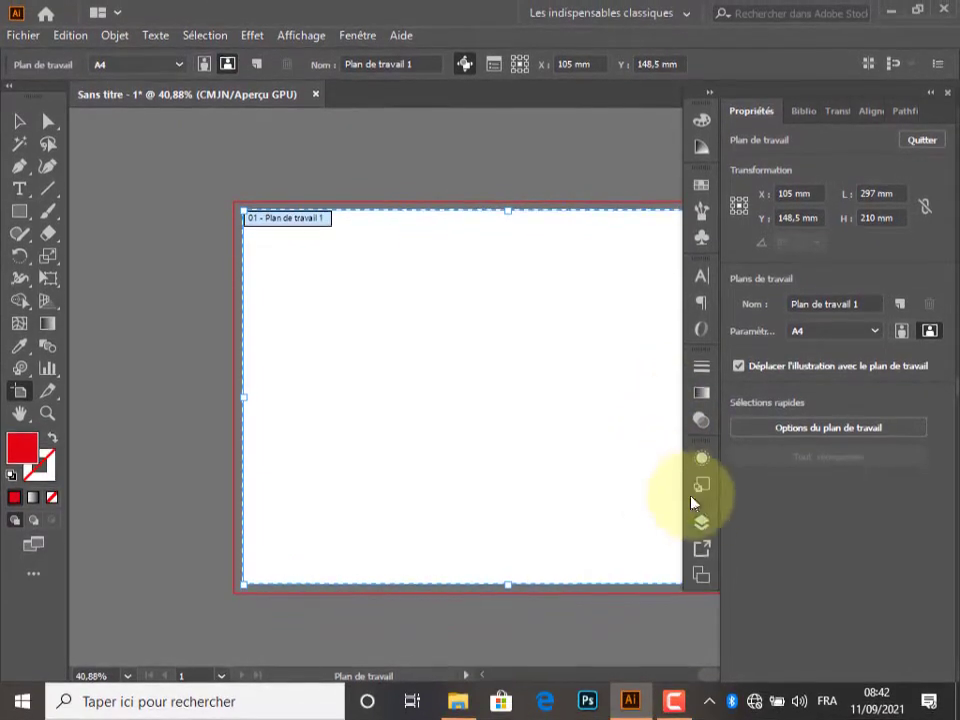
left_click(701, 527)
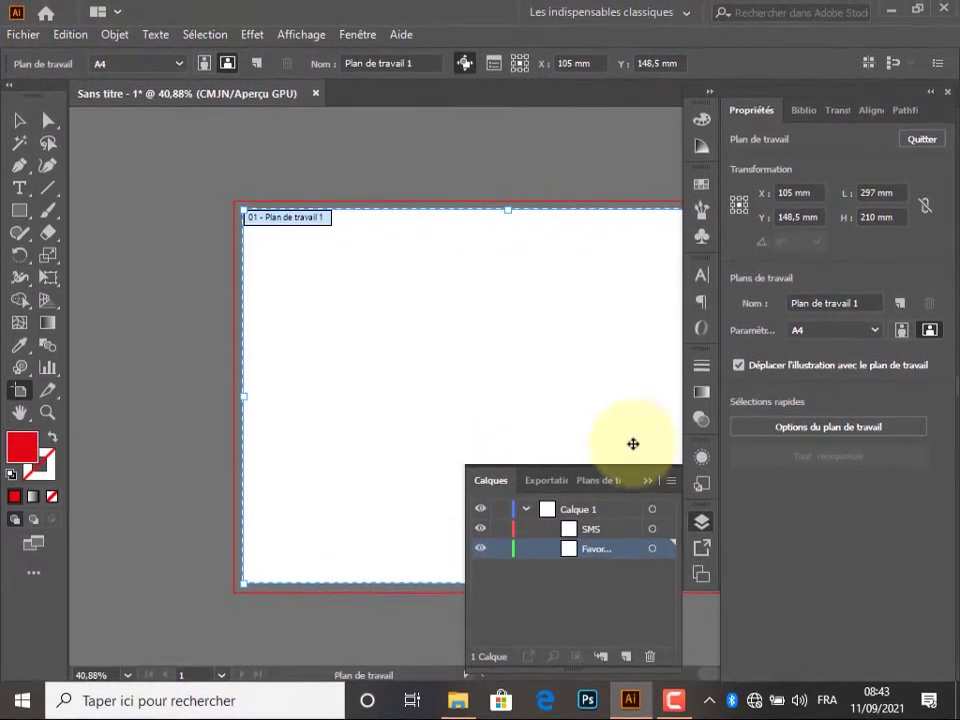
left_click(411, 343)
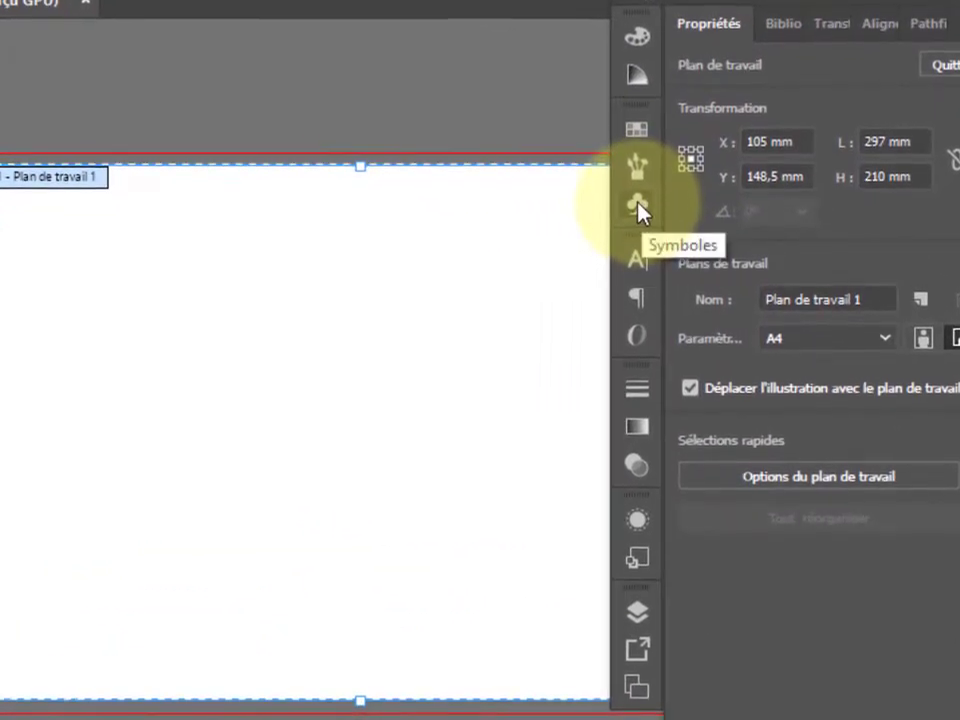
- Open the Mobile symbol library from the available symbol libraries
left_click(638, 208)
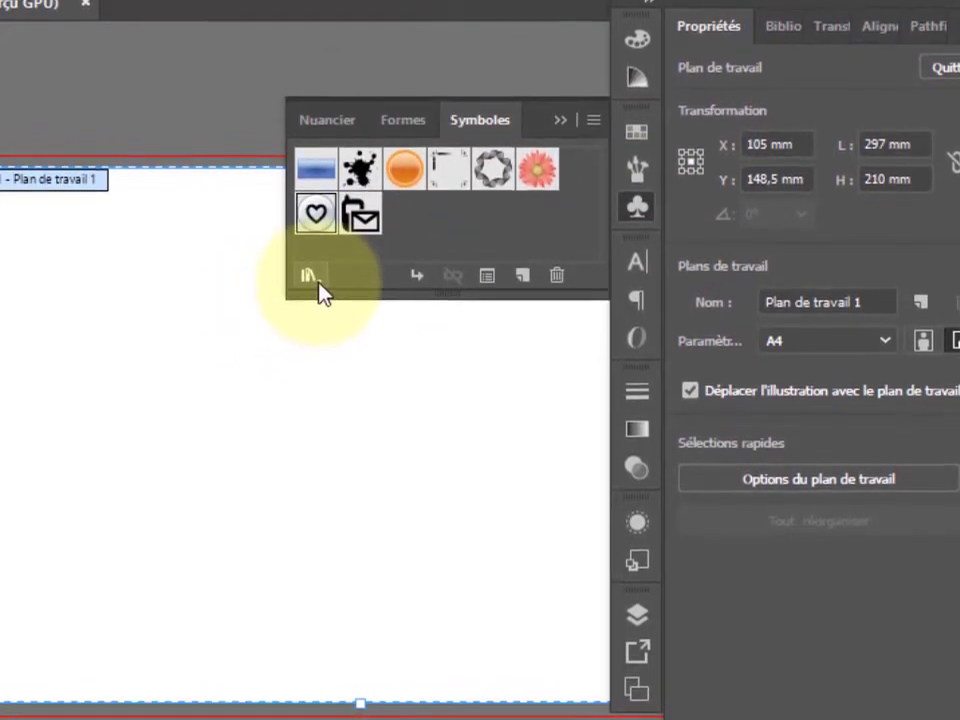
left_click(317, 281)
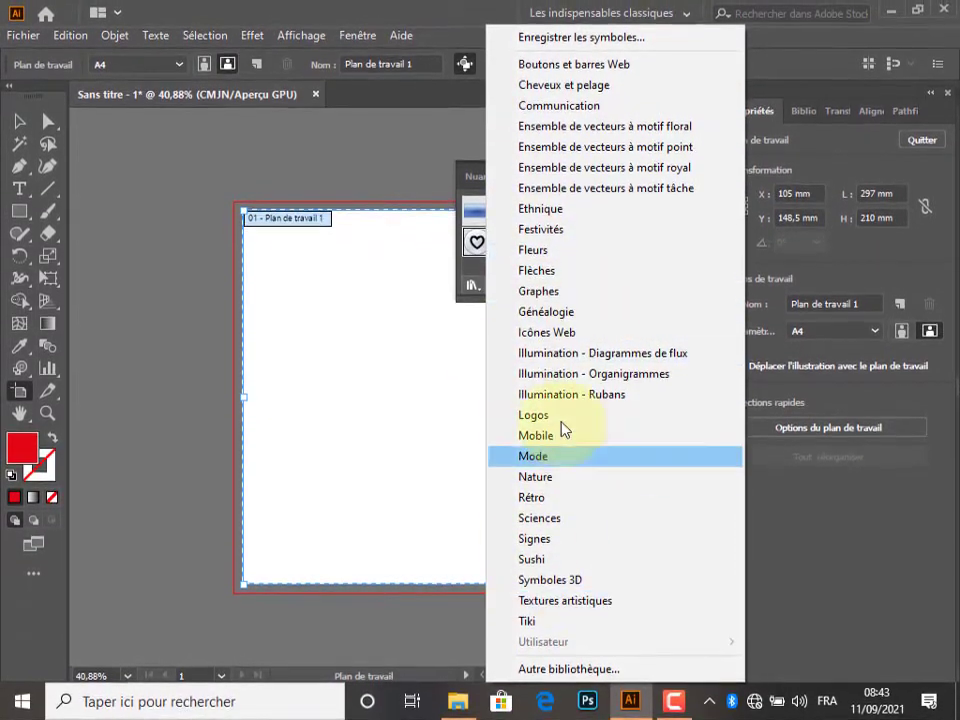
left_click(547, 444)
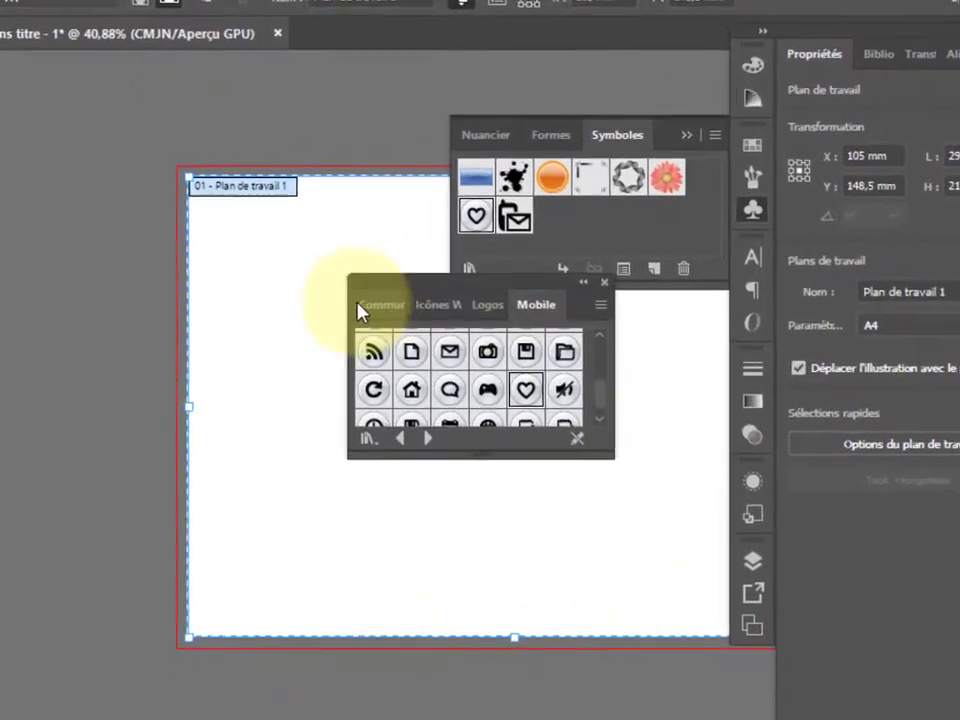
- Examine the symbols offered in the Communication, Icônes Web and Logos libraries
left_click(372, 305)
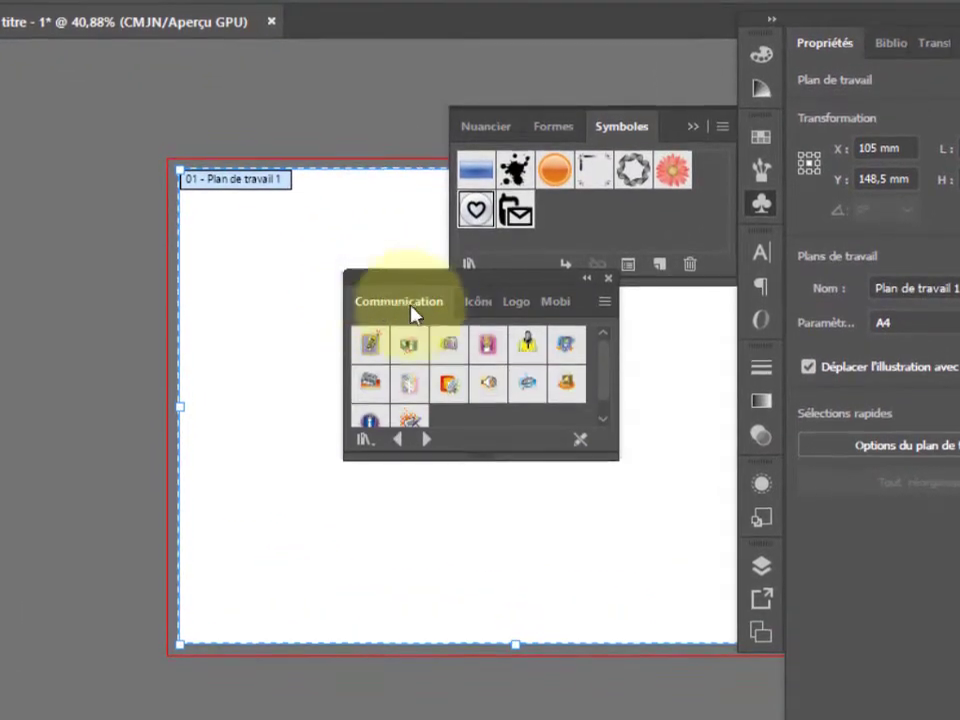
scroll(450, 388, "down", 1)
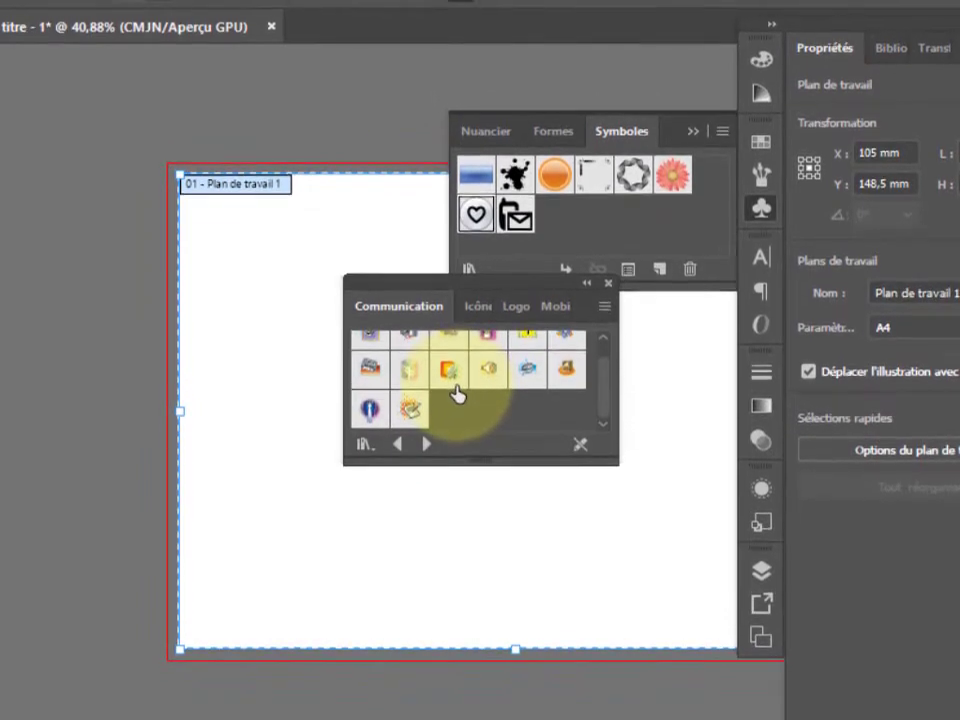
left_click(470, 308)
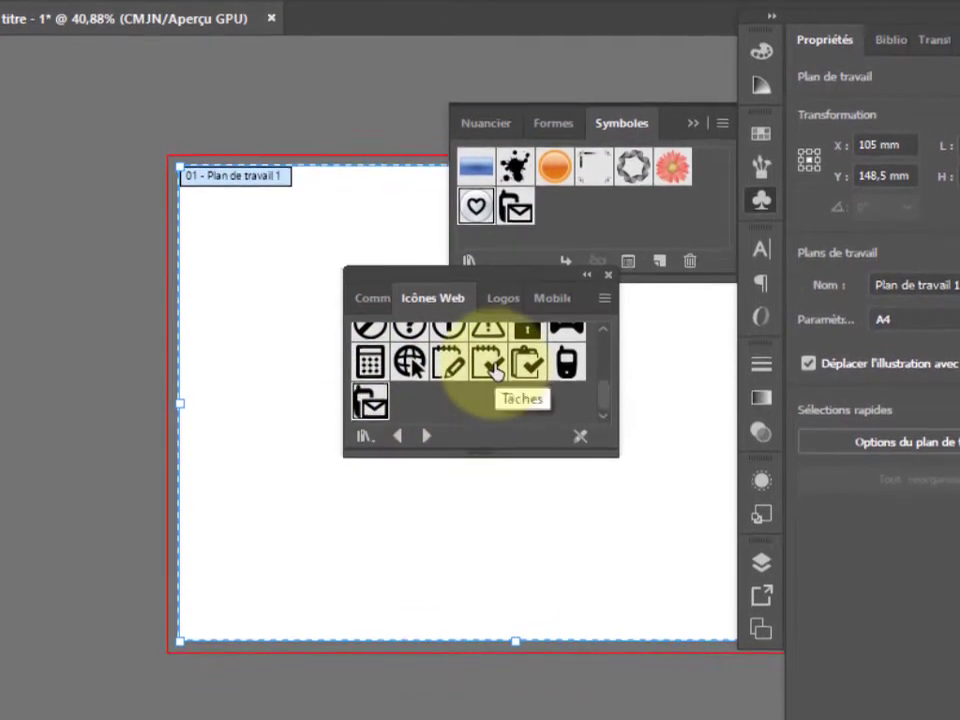
scroll(496, 384, "up", 5)
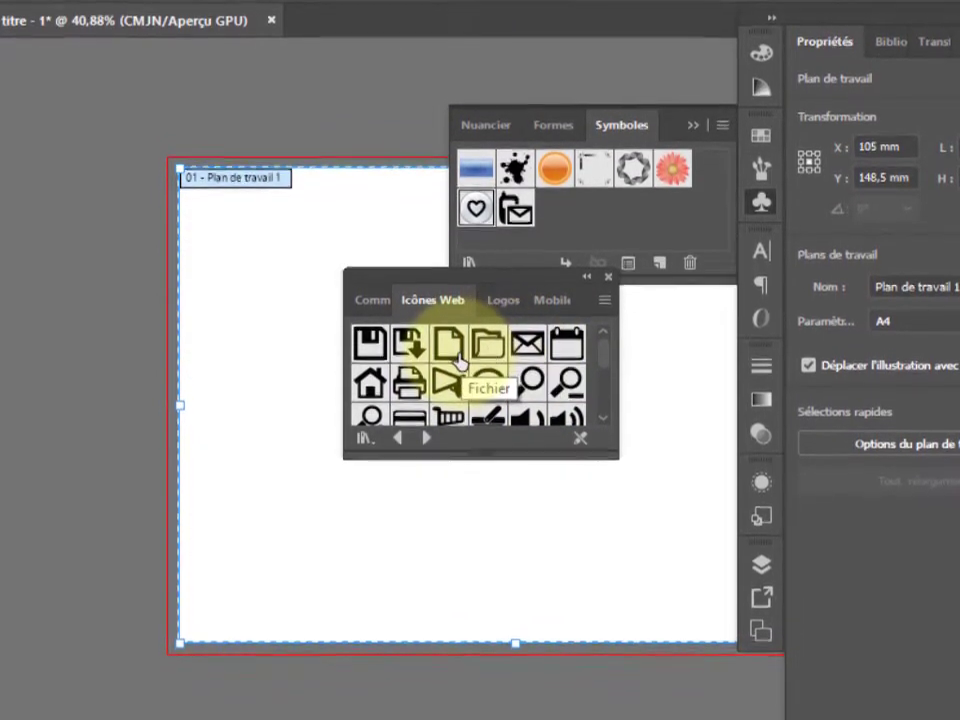
left_click(507, 299)
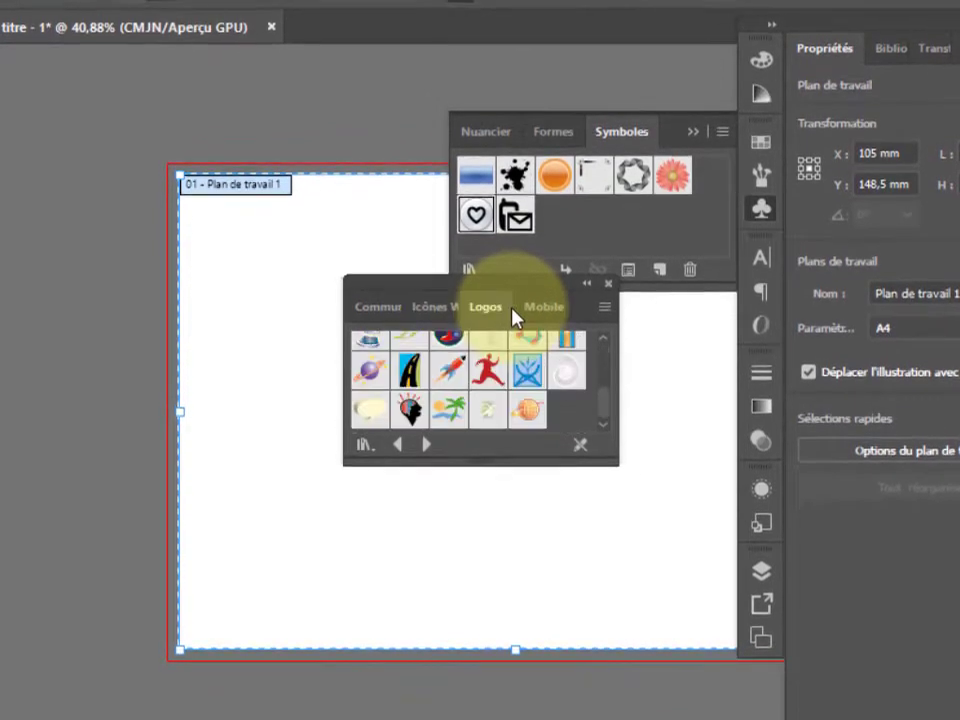
scroll(495, 362, "up", 3)
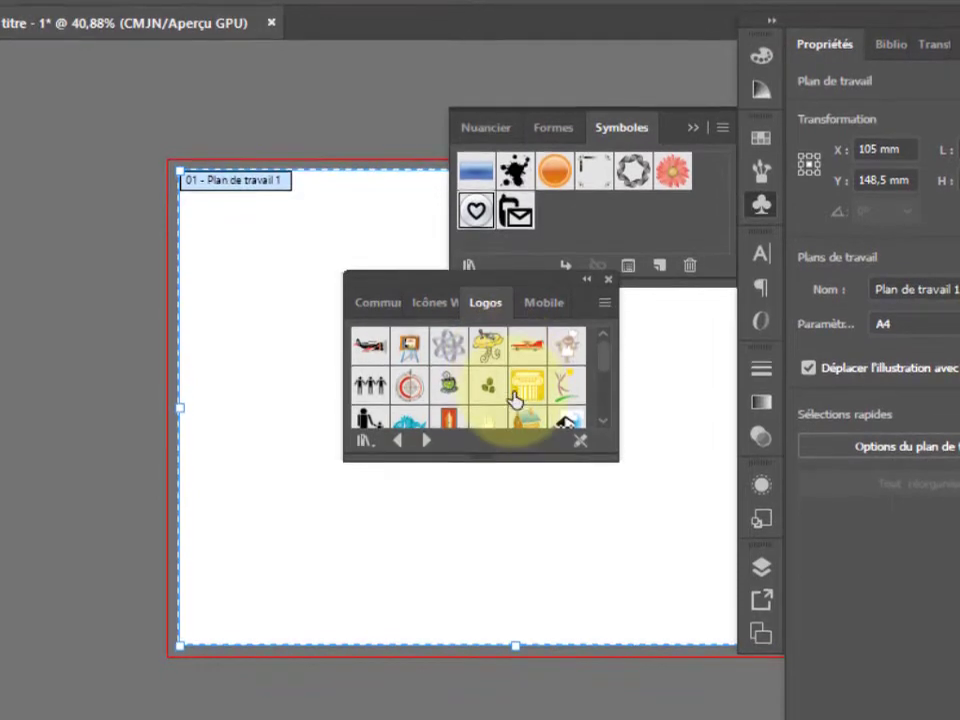
scroll(515, 398, "down", 2)
scroll(515, 400, "up", 2)
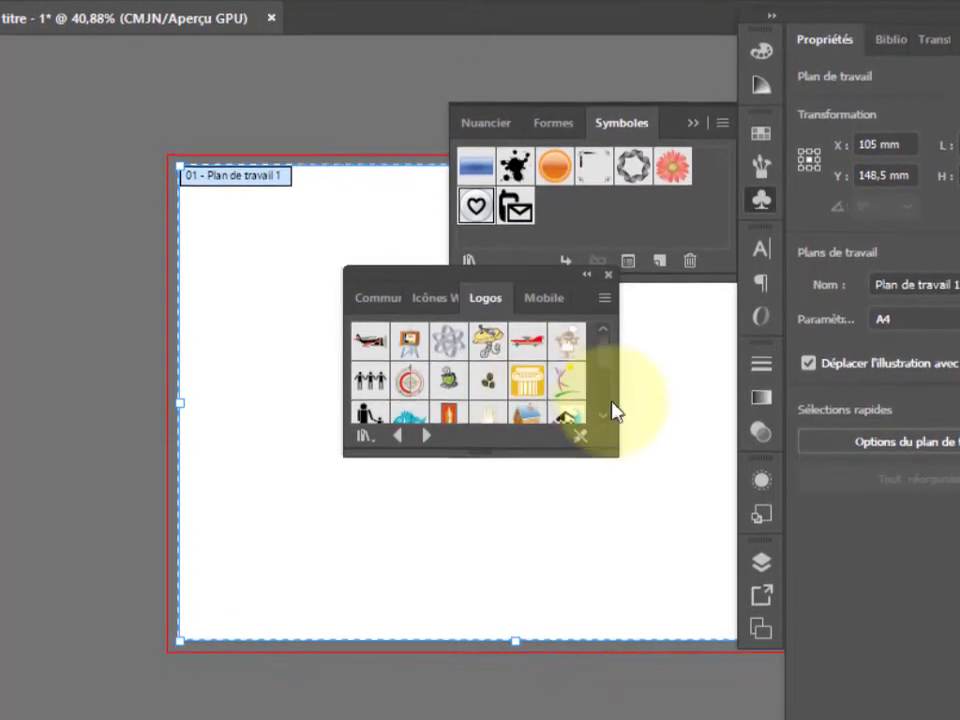
left_click(603, 420)
left_click(604, 425)
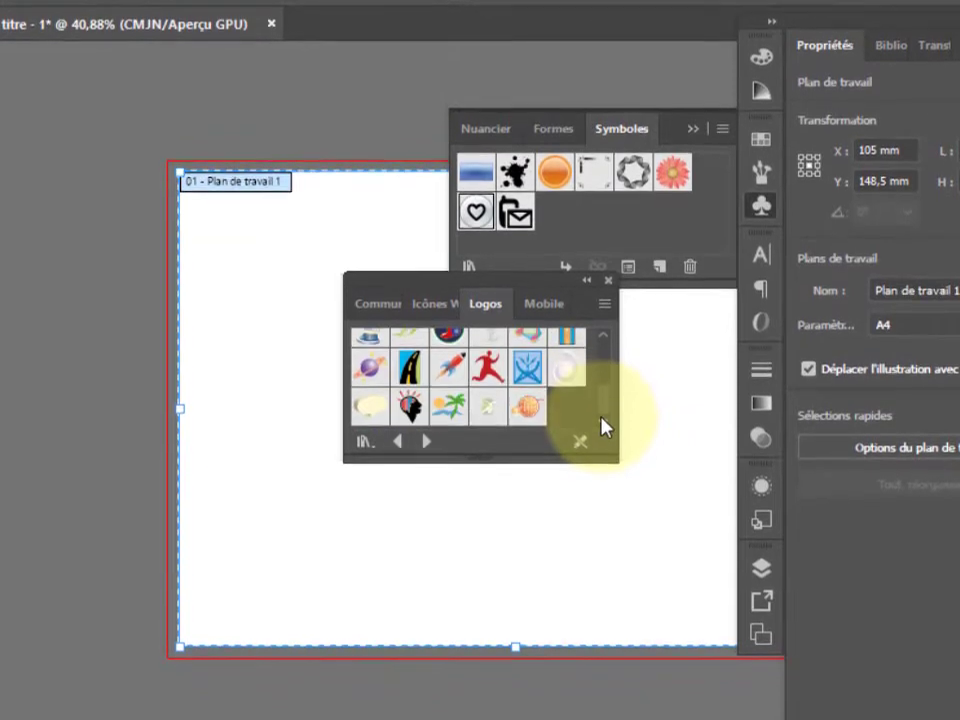
left_click(608, 367)
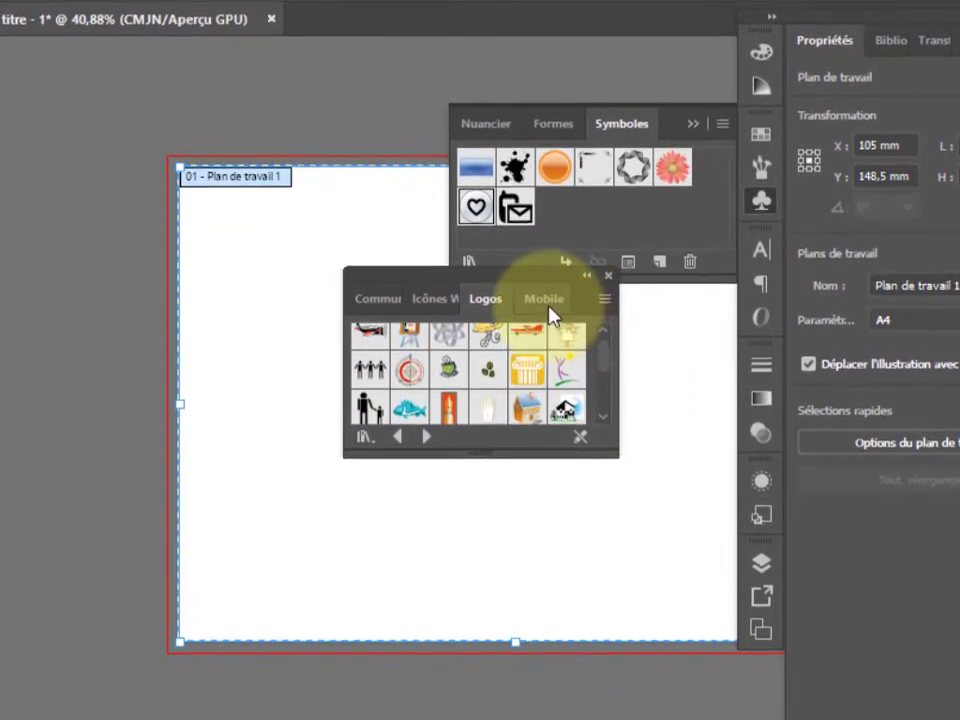
- Place the Favoris - Gris symbol from the Mobile library in the artboard's lower-left area and break its symbol link
left_click(547, 307)
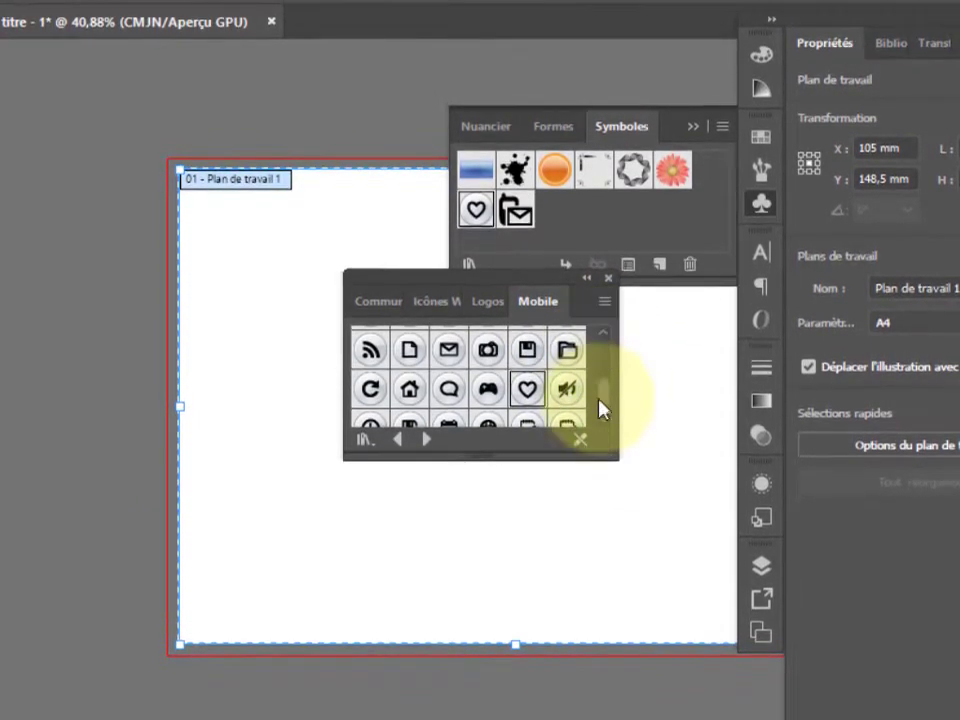
left_click(606, 428)
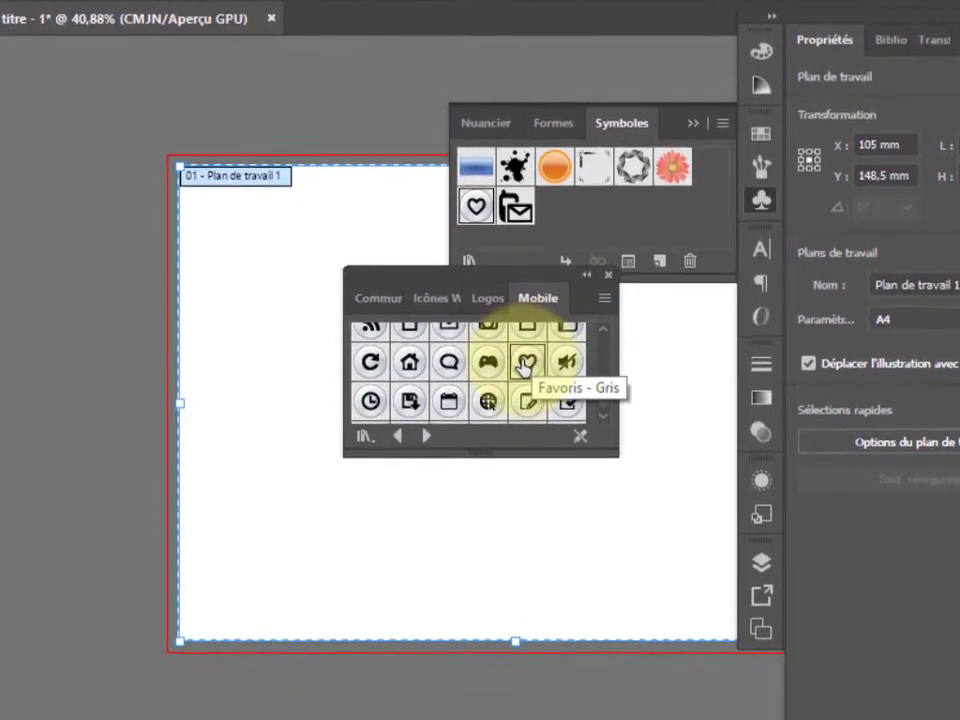
left_click_drag(250, 500, 254, 506)
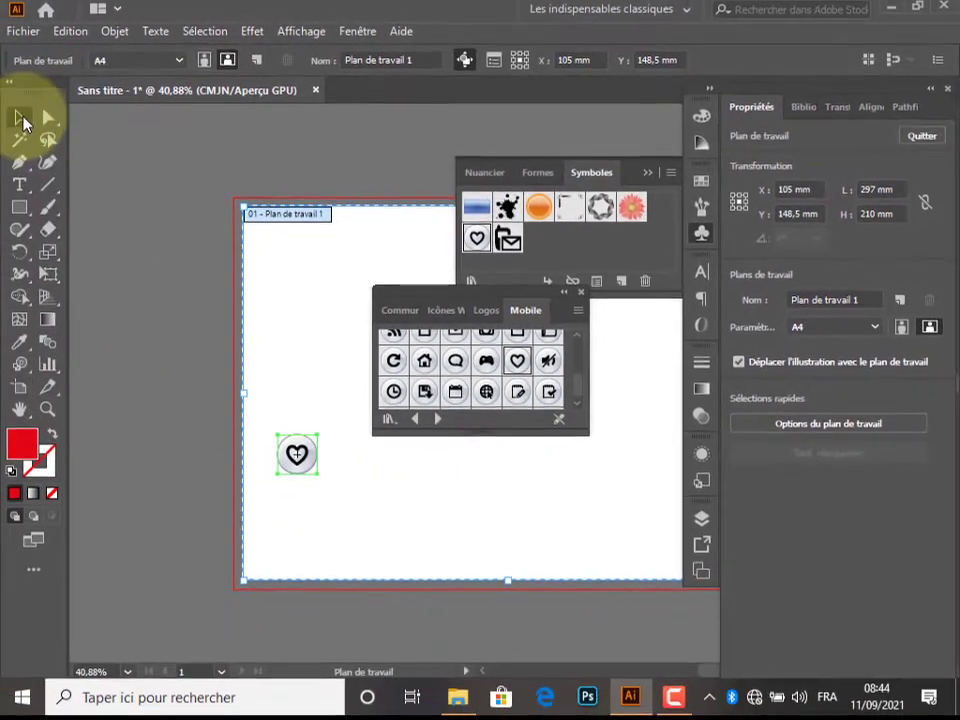
left_click(22, 122)
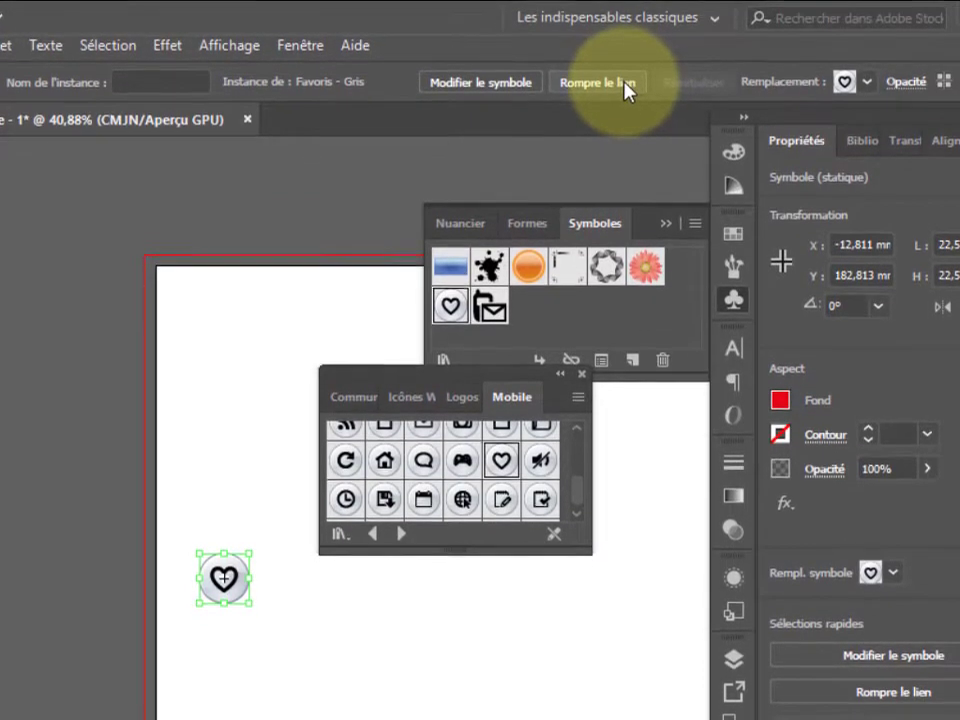
left_click(628, 92)
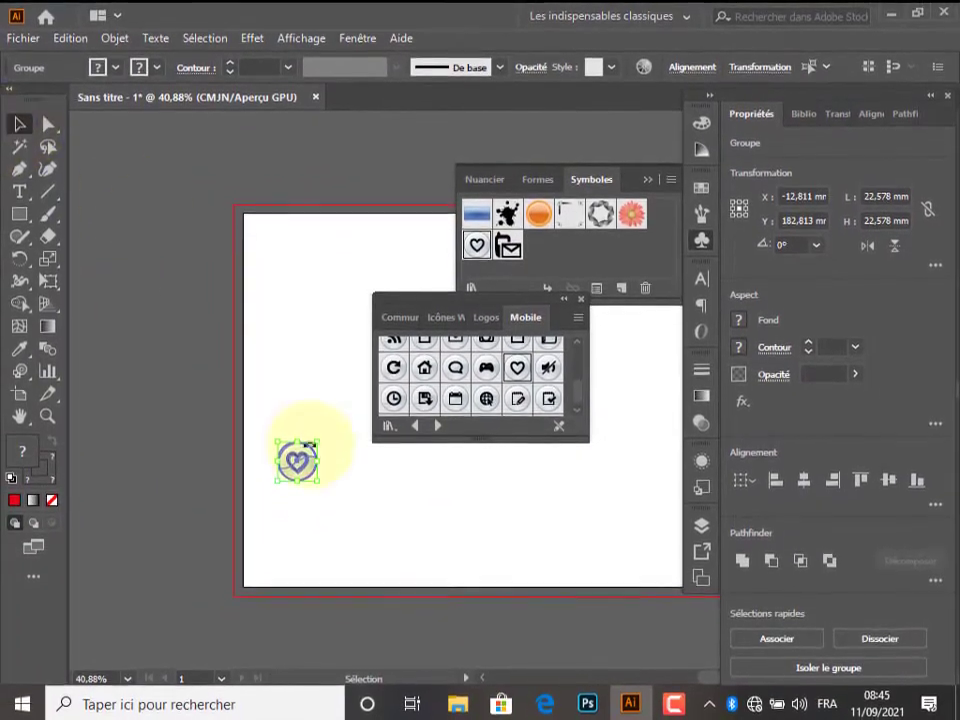
left_click(345, 470)
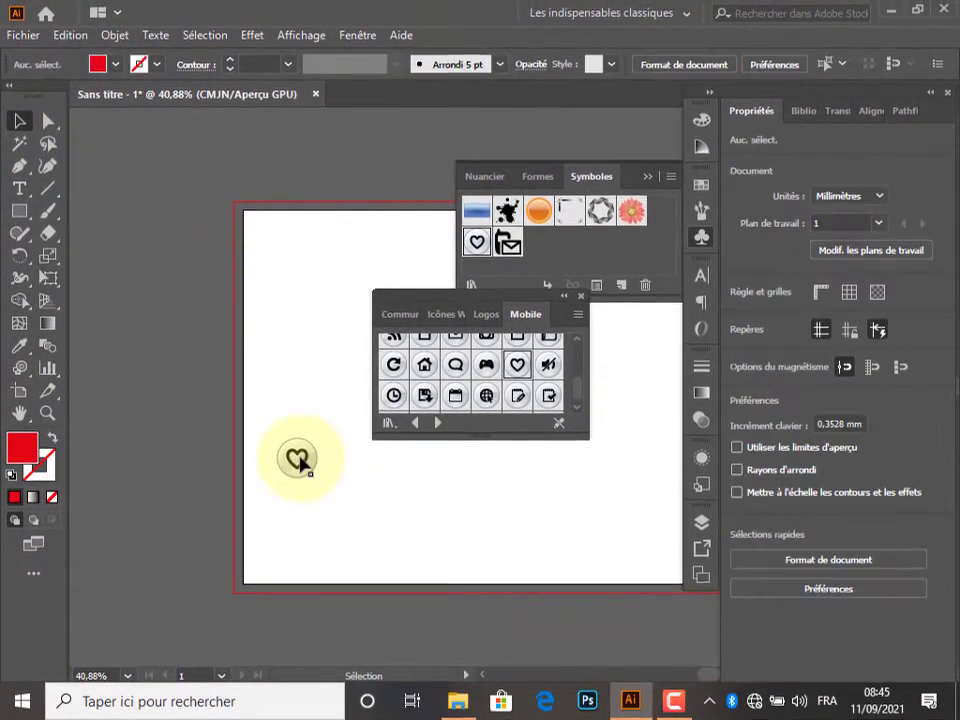
- Move the heart out of its round grey button, to the right, and fill it with Rouge CMJN
left_click_drag(300, 462, 376, 476)
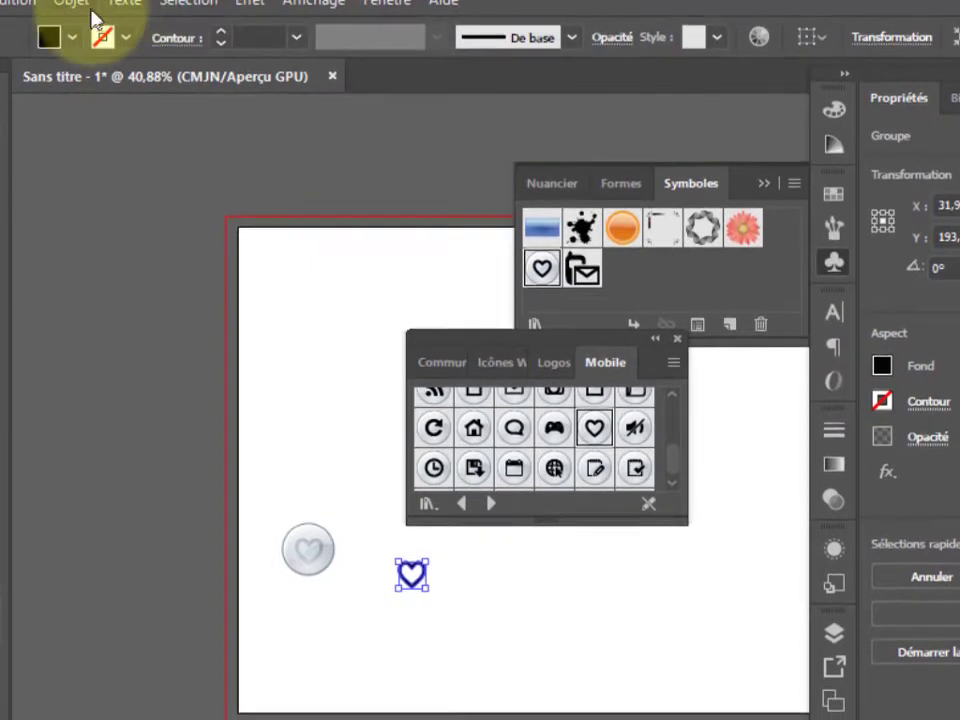
left_click(73, 38)
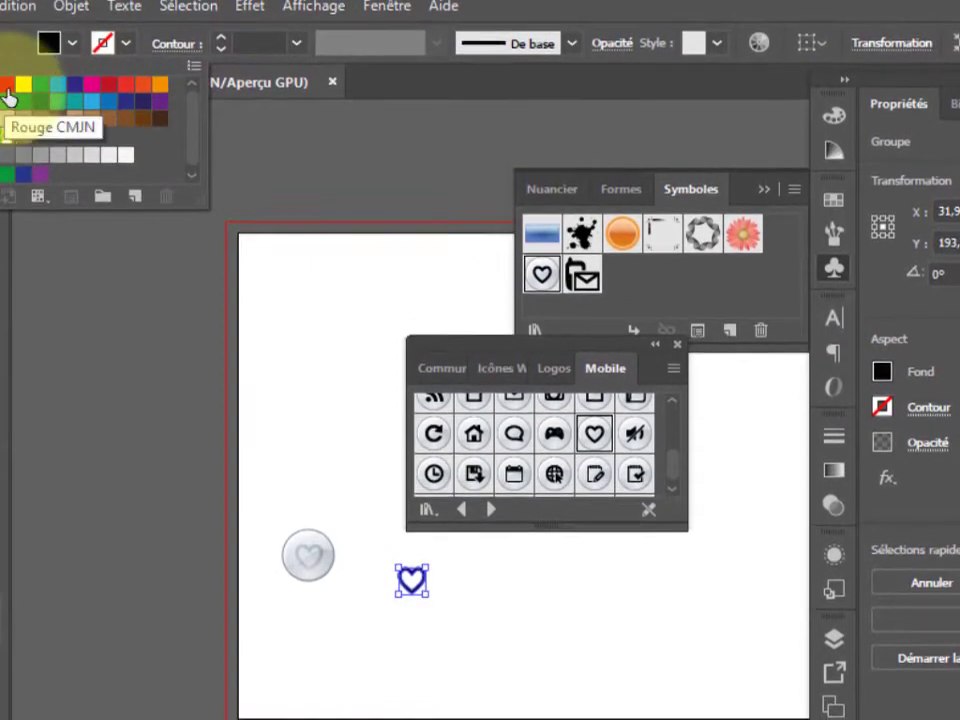
left_click(7, 88)
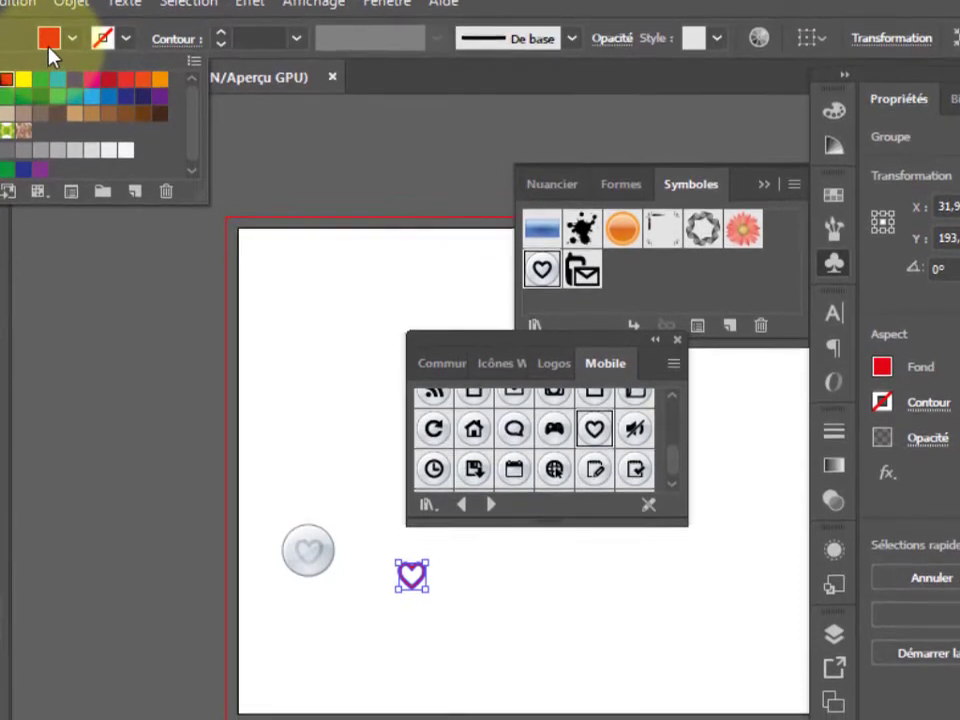
left_click(45, 42)
left_click(510, 676)
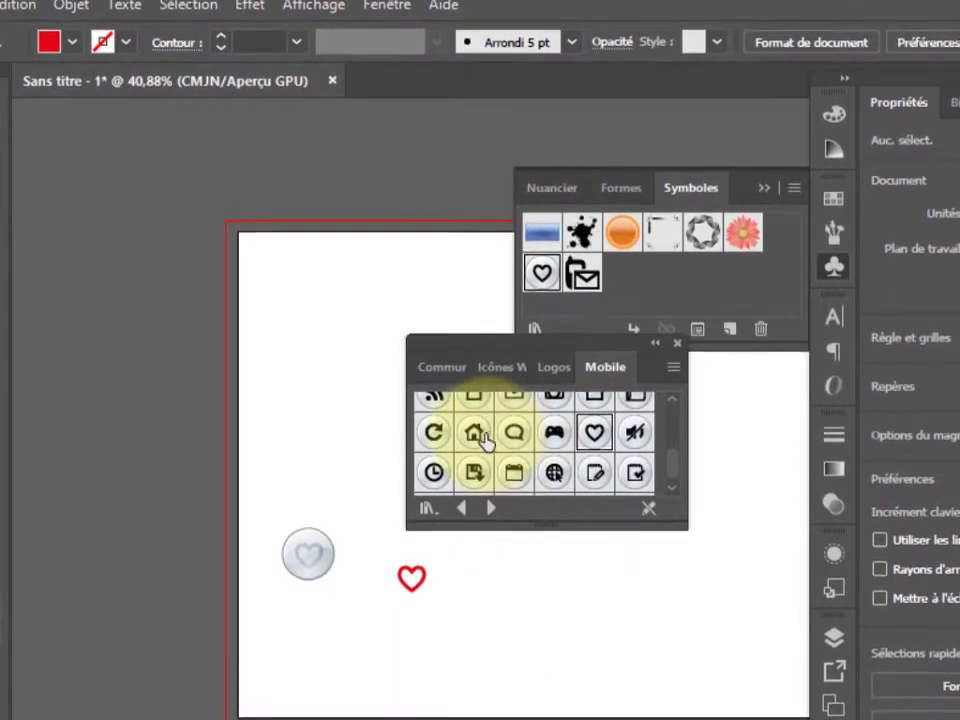
- Place the Accueil - Gris symbol from the Mobile library to the right of the red heart and break its link
left_click_drag(476, 437, 523, 603)
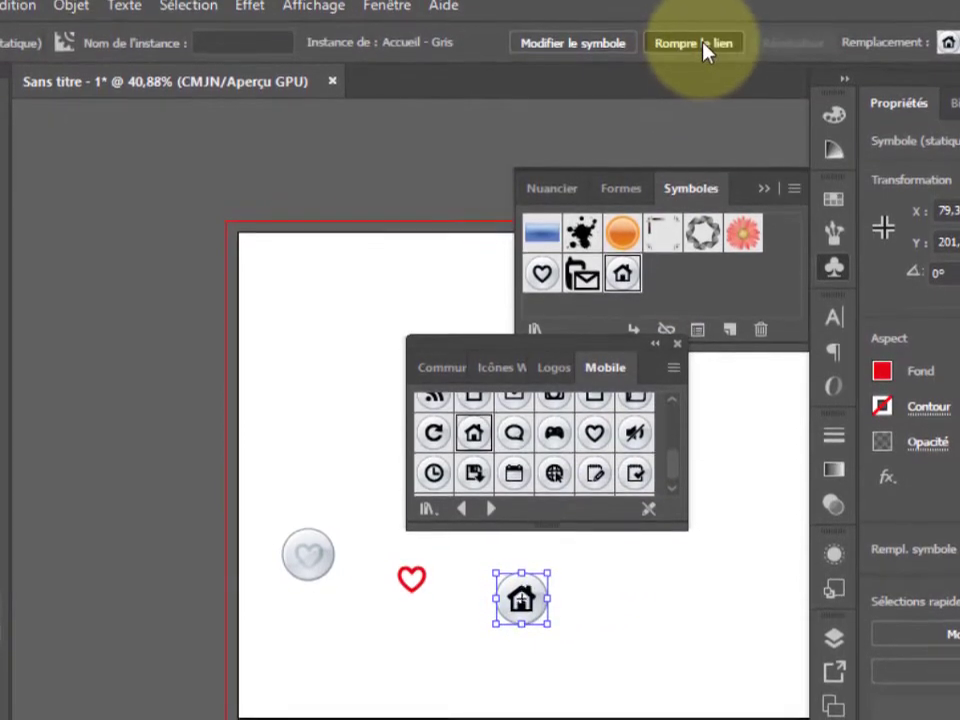
left_click(704, 52)
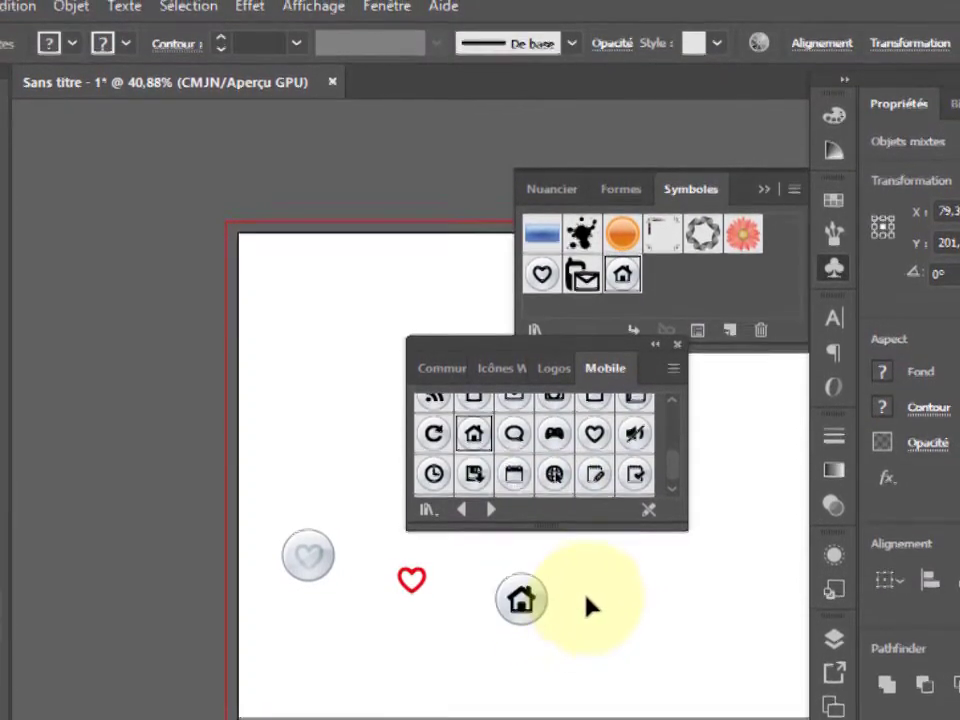
- Move the house out of its round grey button, to the right, and fill it with green
left_click(591, 607)
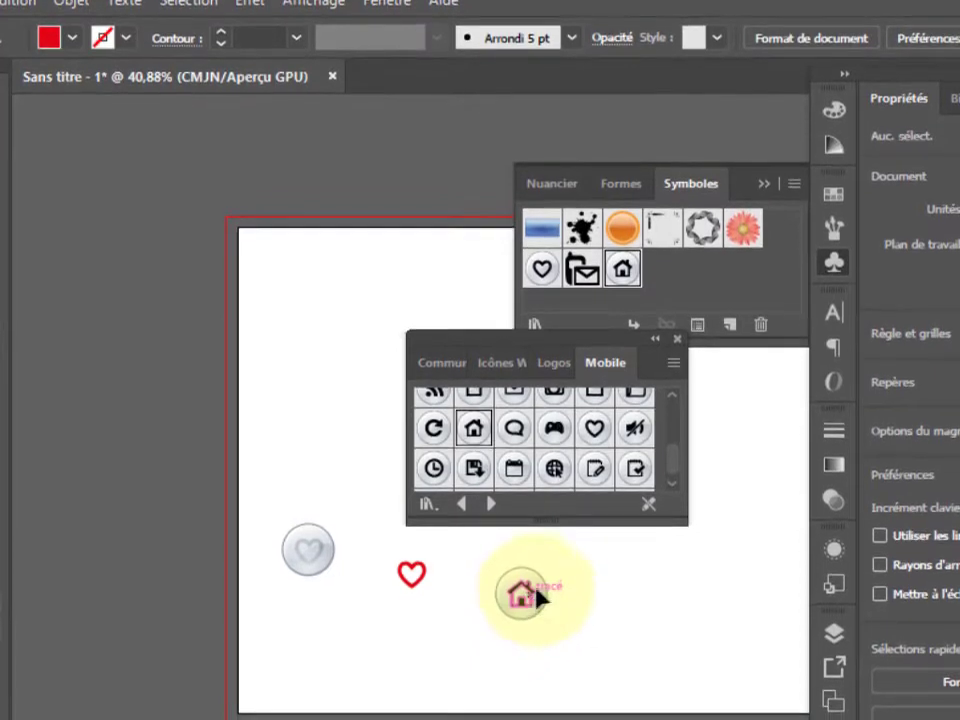
left_click_drag(540, 597, 597, 603)
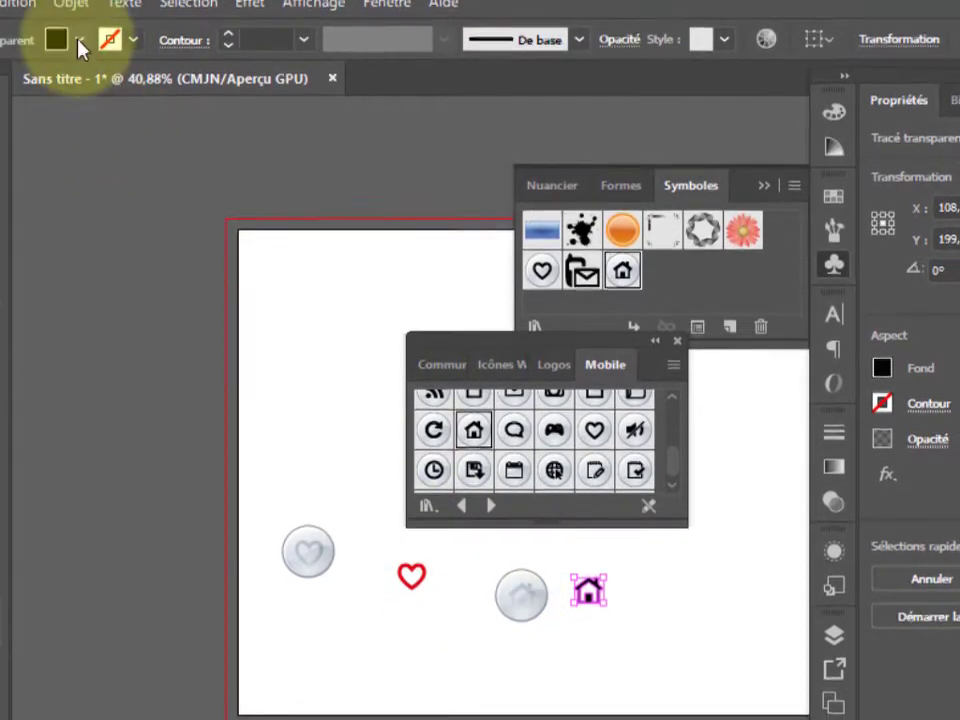
left_click(79, 41)
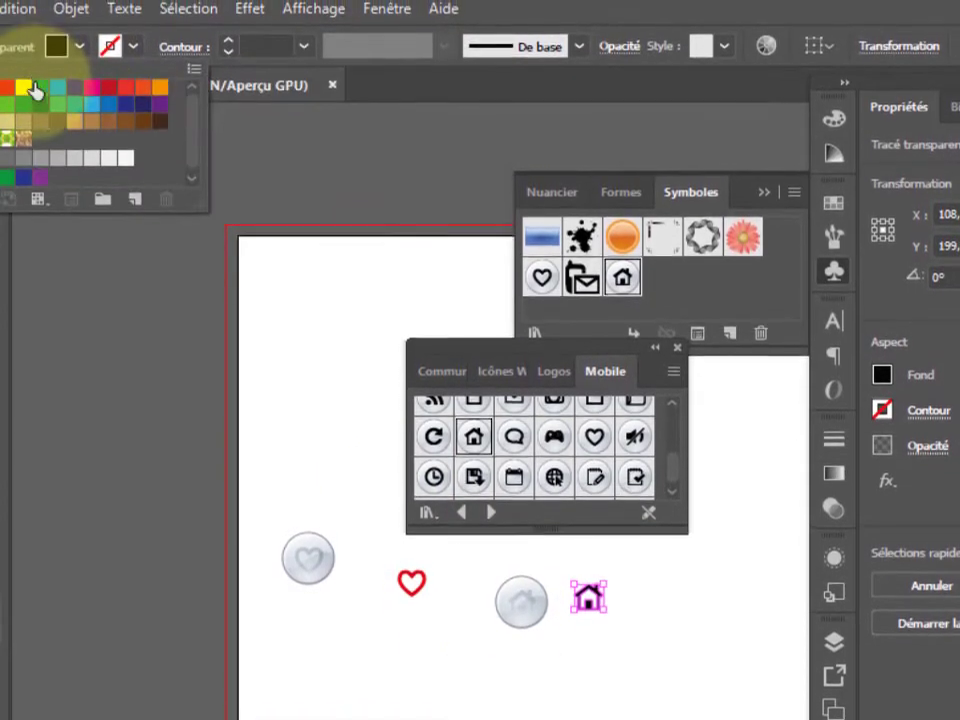
left_click(40, 87)
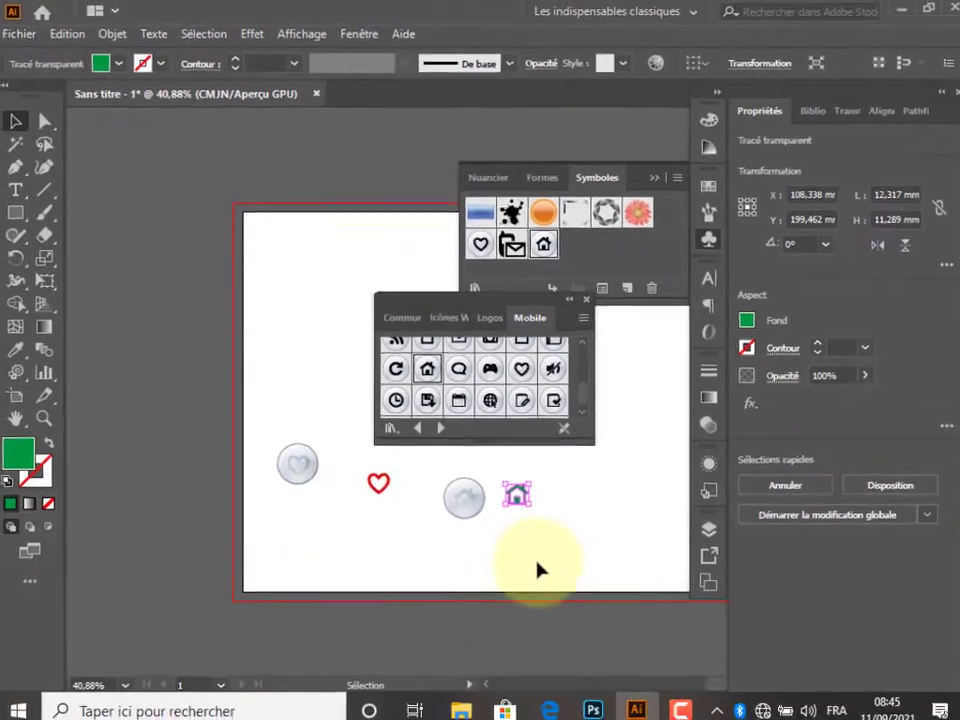
left_click(572, 499)
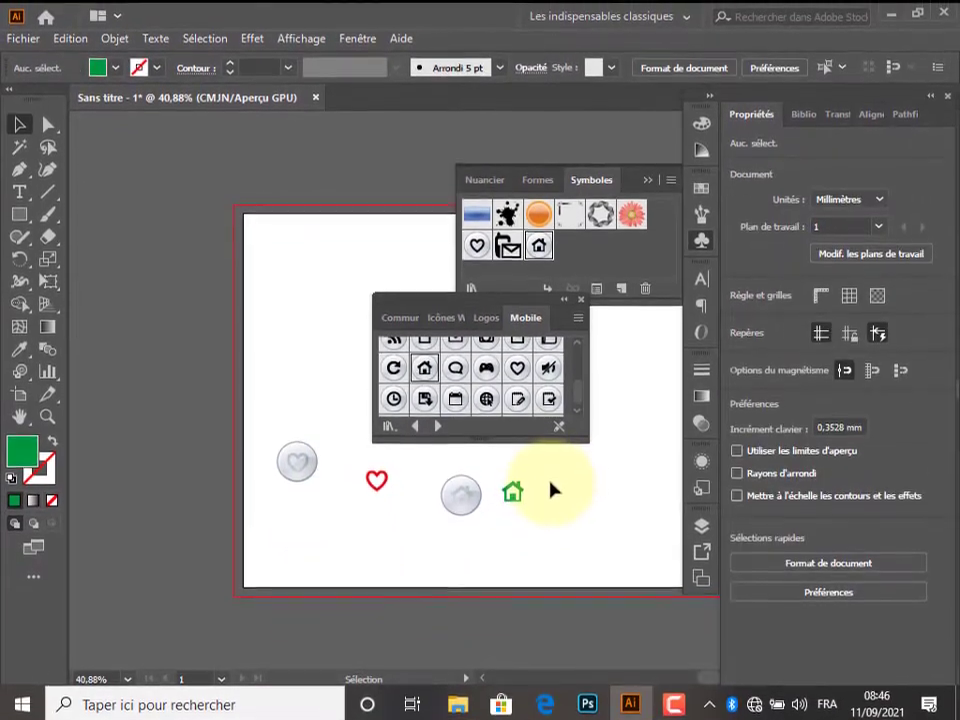
- Place the Utilisateur - Gris symbol from the Mobile library below the grey heart button and break its symbol link
scroll(579, 369, "up", 3)
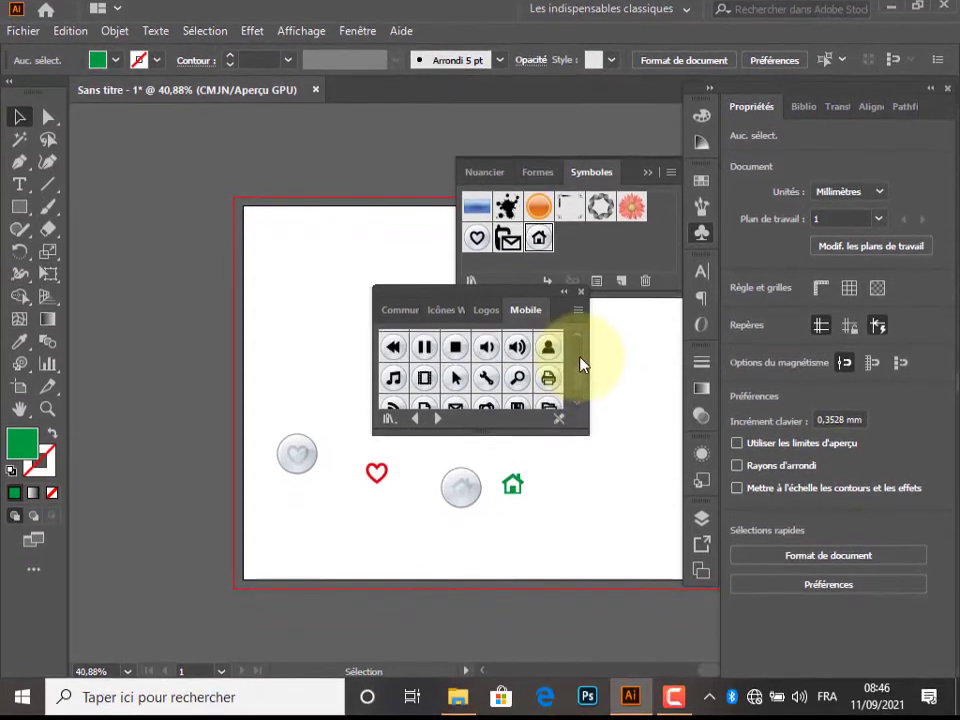
left_click(549, 348)
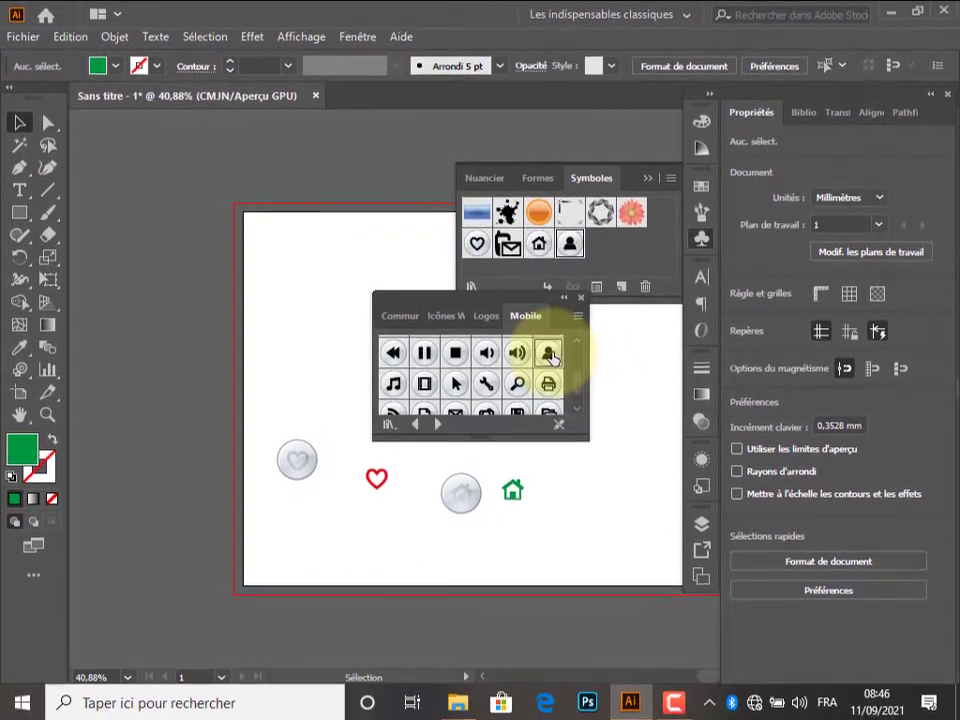
left_click_drag(549, 352, 326, 536)
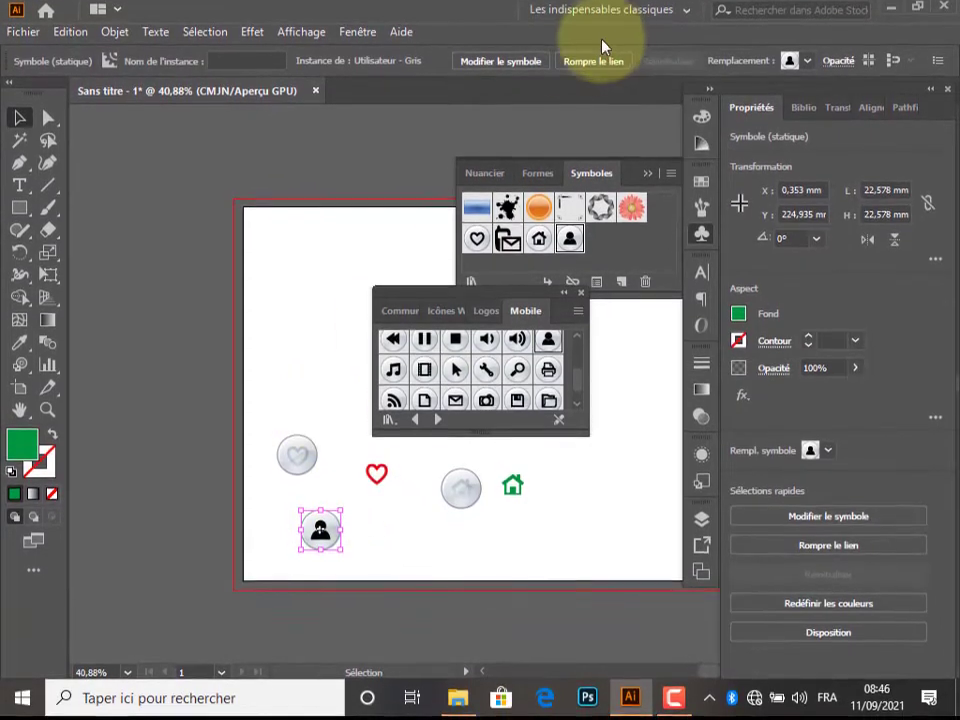
left_click(612, 60)
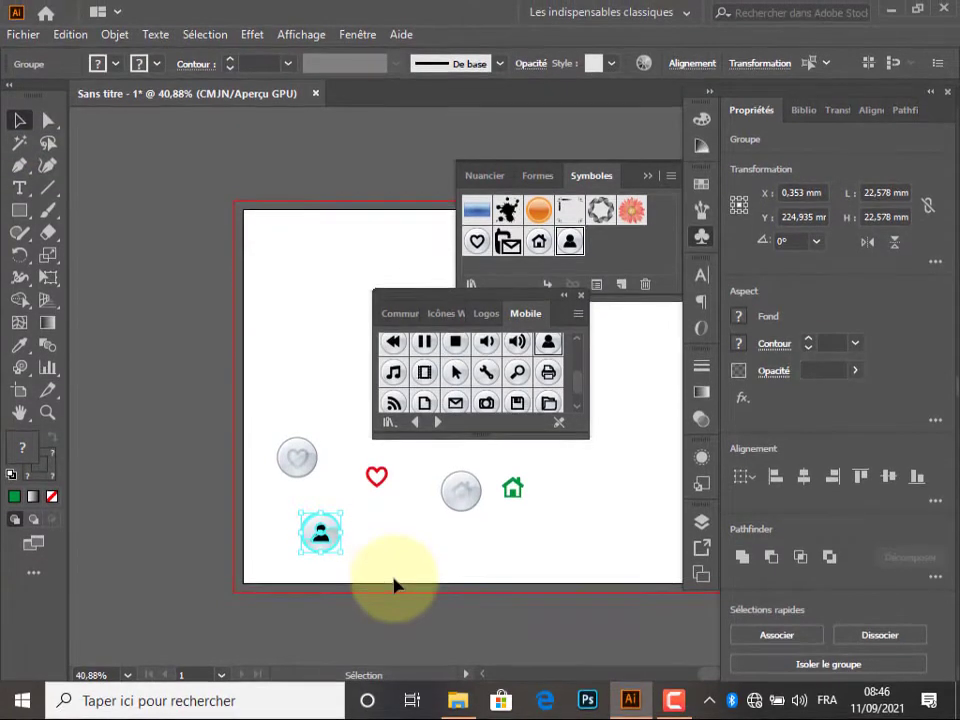
- Move the user figure out of its round grey button, below the red heart, and fill it with Jaune CMJN
left_click(313, 540)
left_click(316, 540)
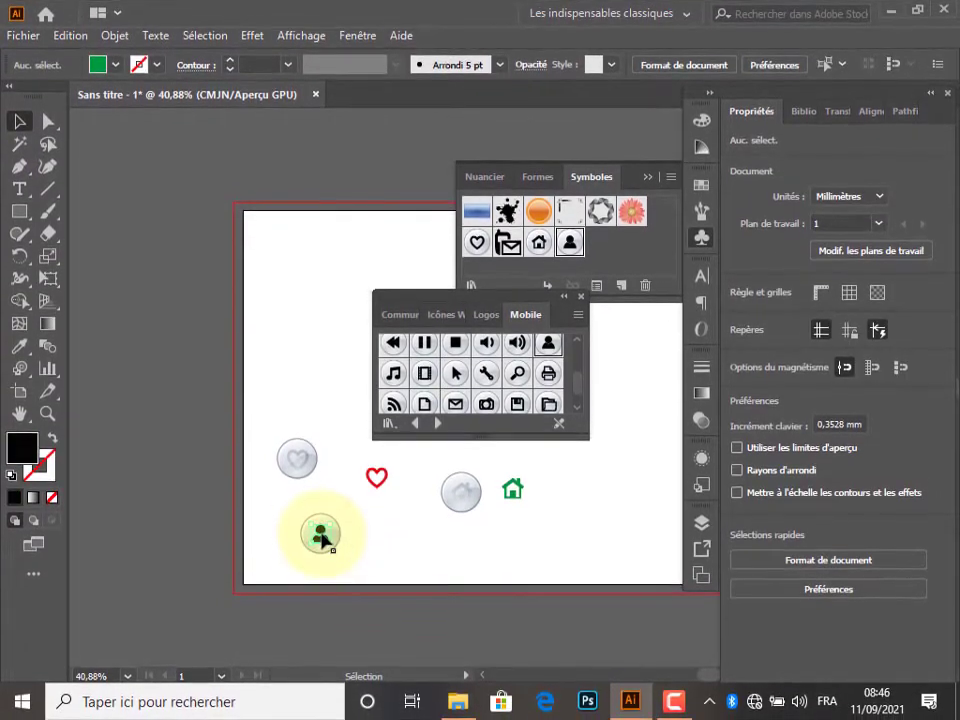
left_click_drag(322, 540, 380, 529)
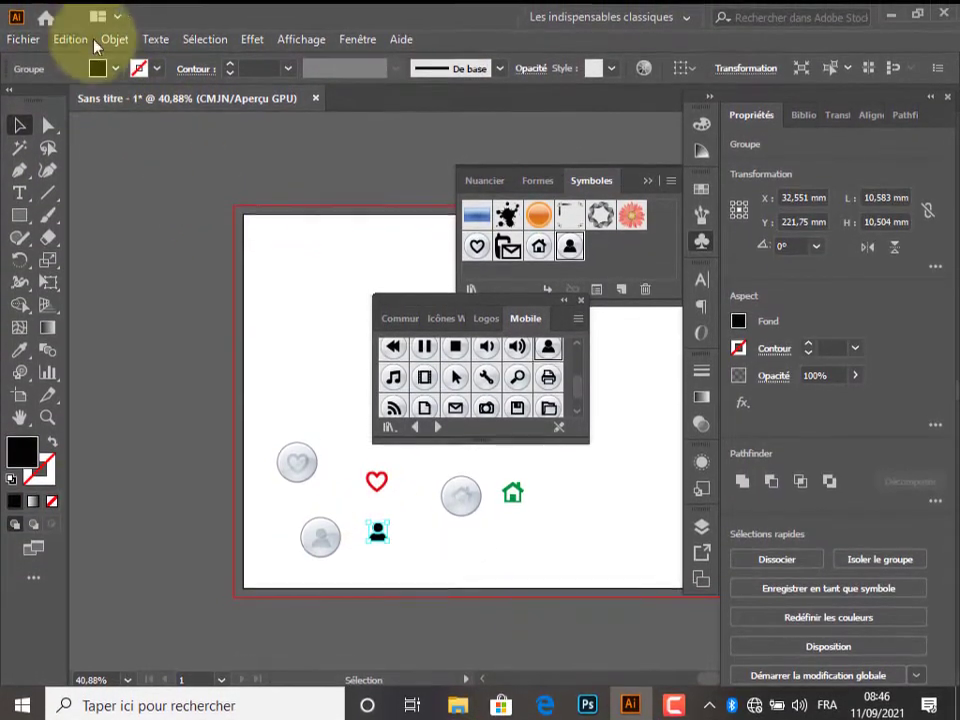
left_click(97, 68)
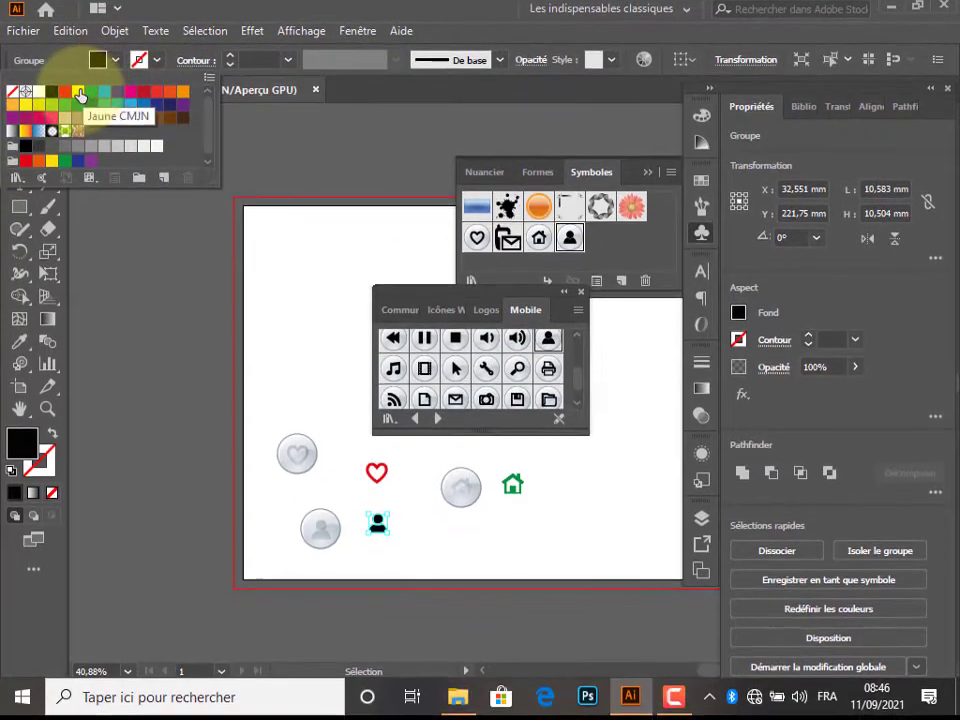
left_click(80, 95)
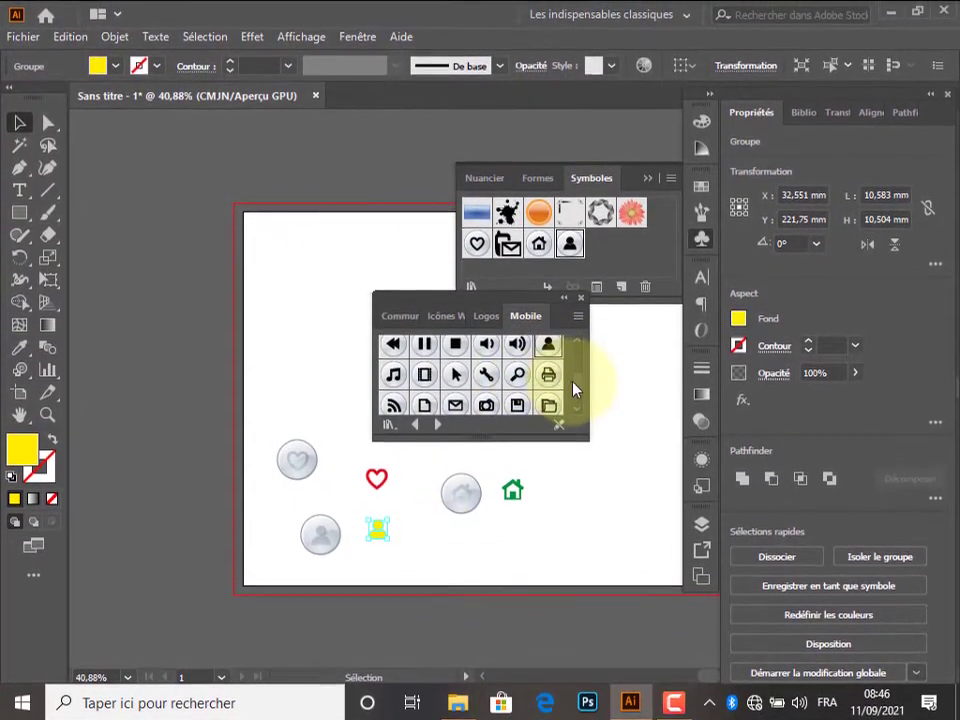
- Look through the Mobile, Logos, Icônes Web and Communication symbol libraries and close all the symbol displays
left_click_drag(575, 390, 572, 340)
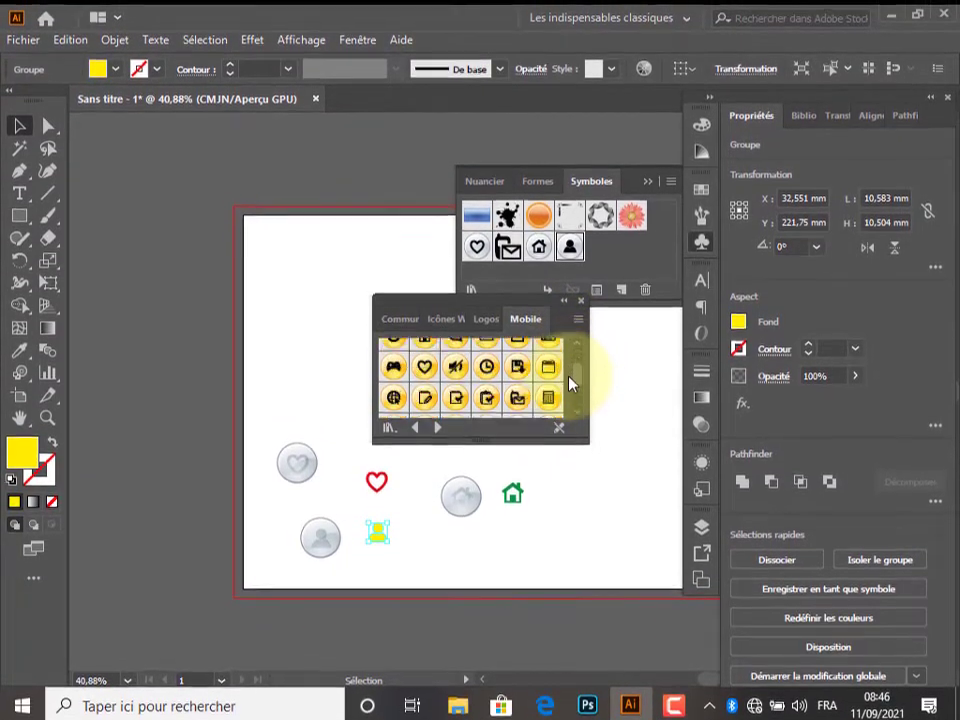
left_click_drag(572, 384, 579, 354)
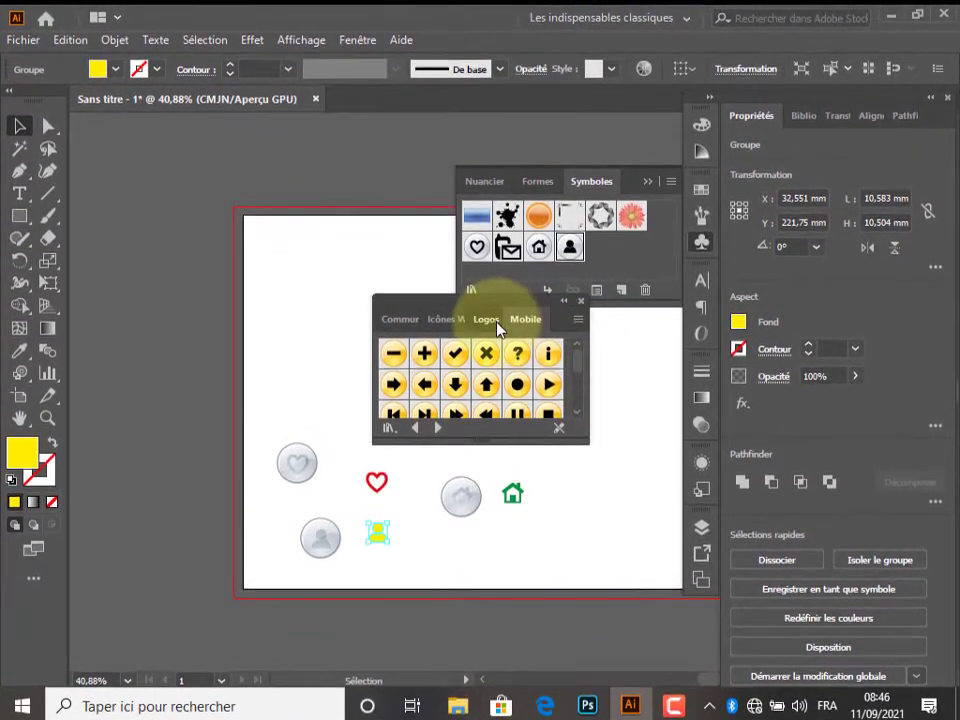
left_click(490, 320)
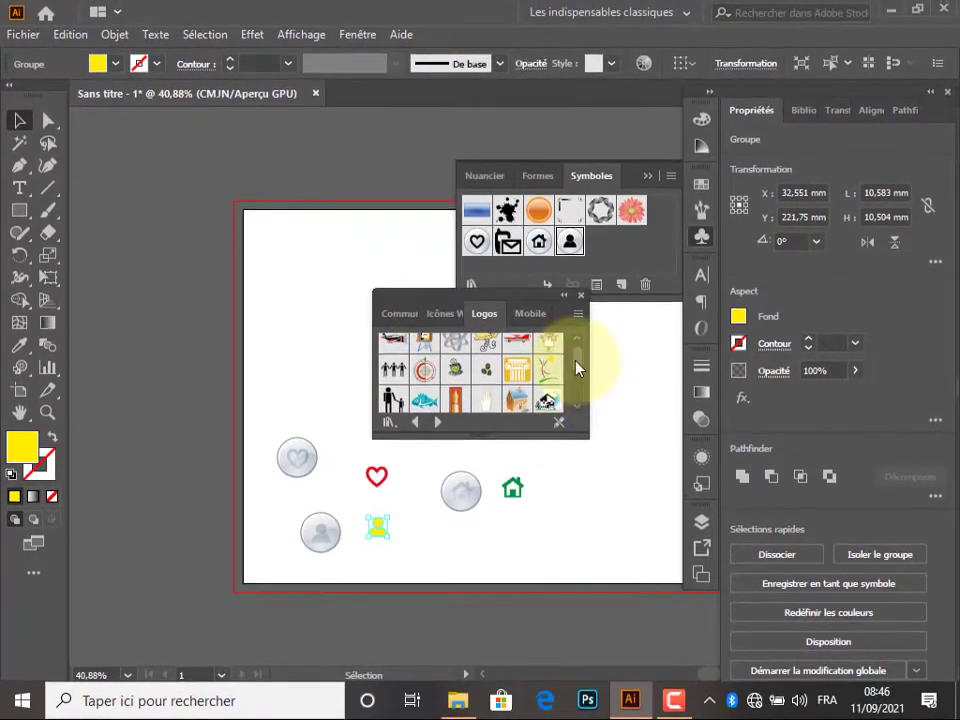
left_click_drag(577, 368, 584, 337)
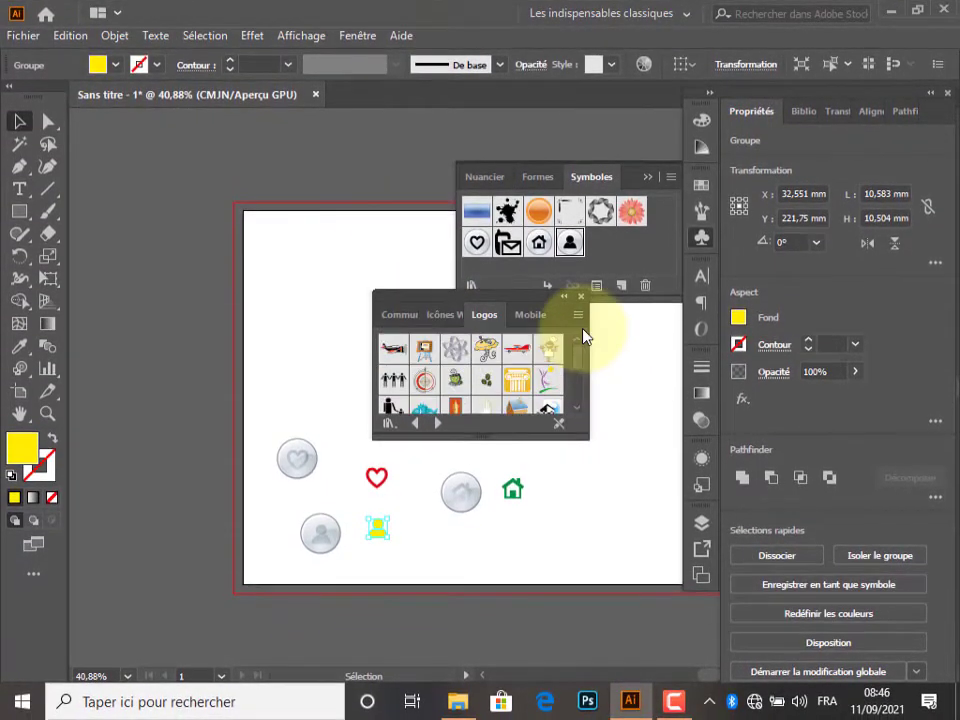
left_click(458, 313)
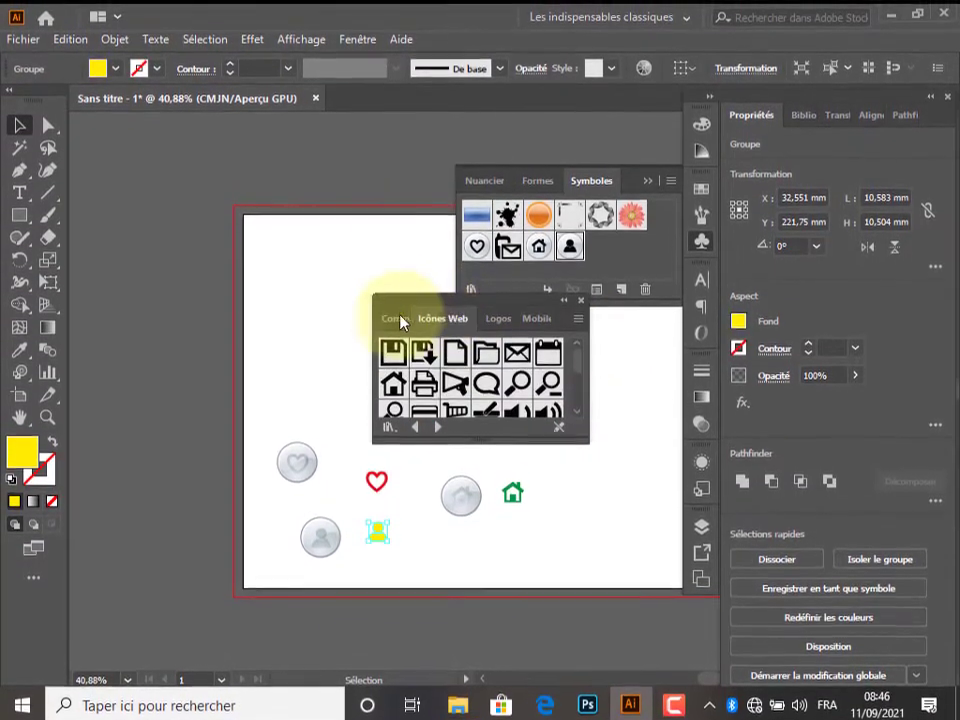
left_click(397, 320)
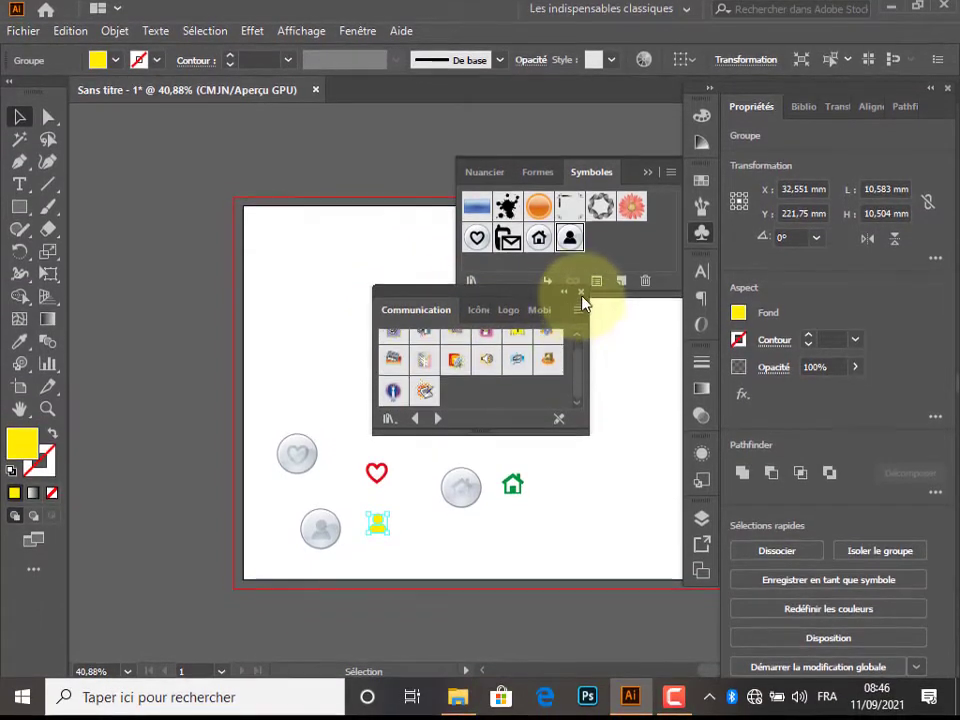
left_click(581, 293)
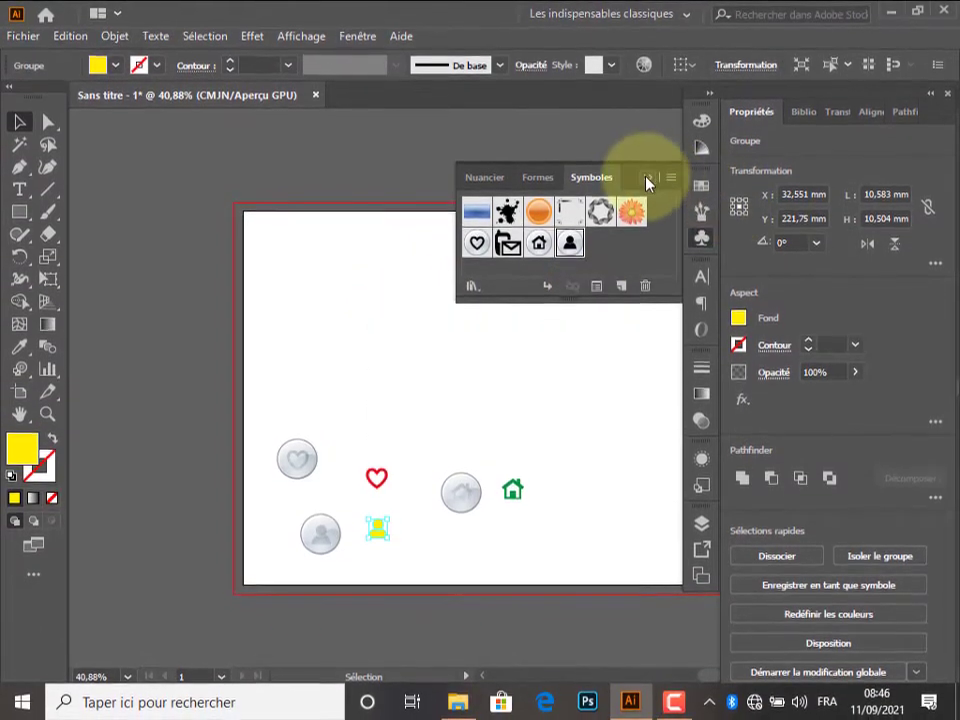
left_click(647, 180)
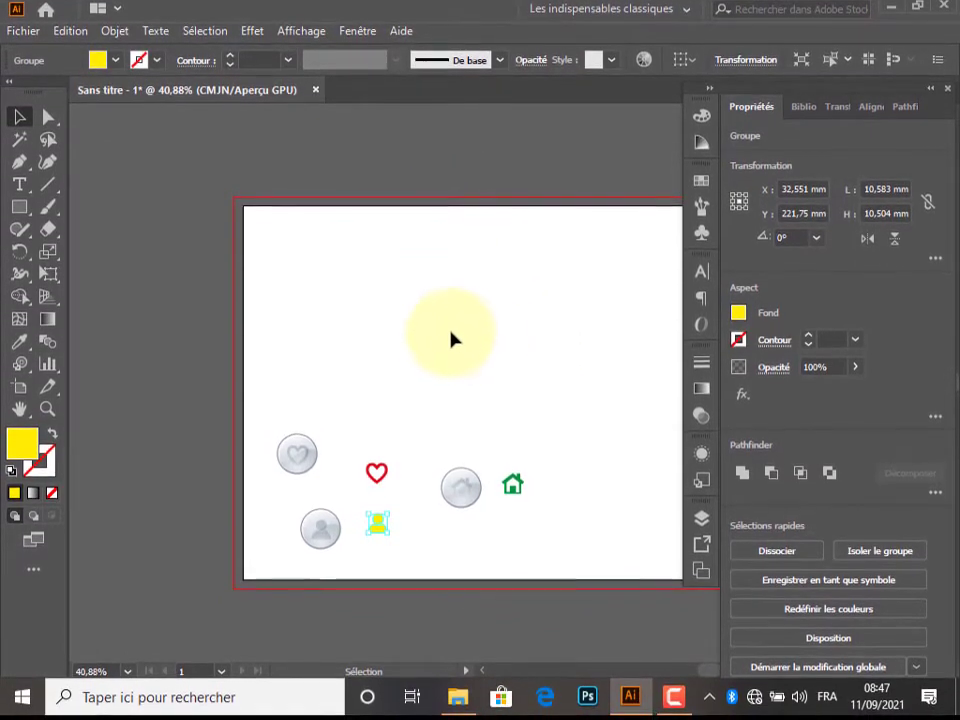
- Switch to File Explorer, find IMG_0038 in the Images folder and place it in the Illustrator document
left_click(457, 704)
scroll(538, 465, "up", 3)
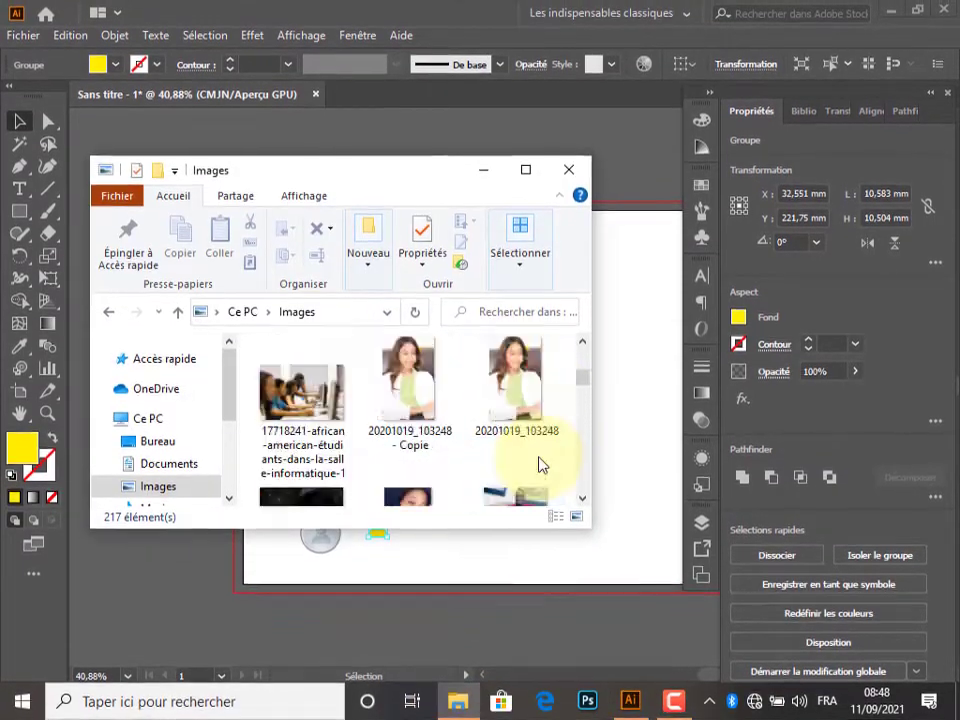
scroll(538, 465, "up", 10)
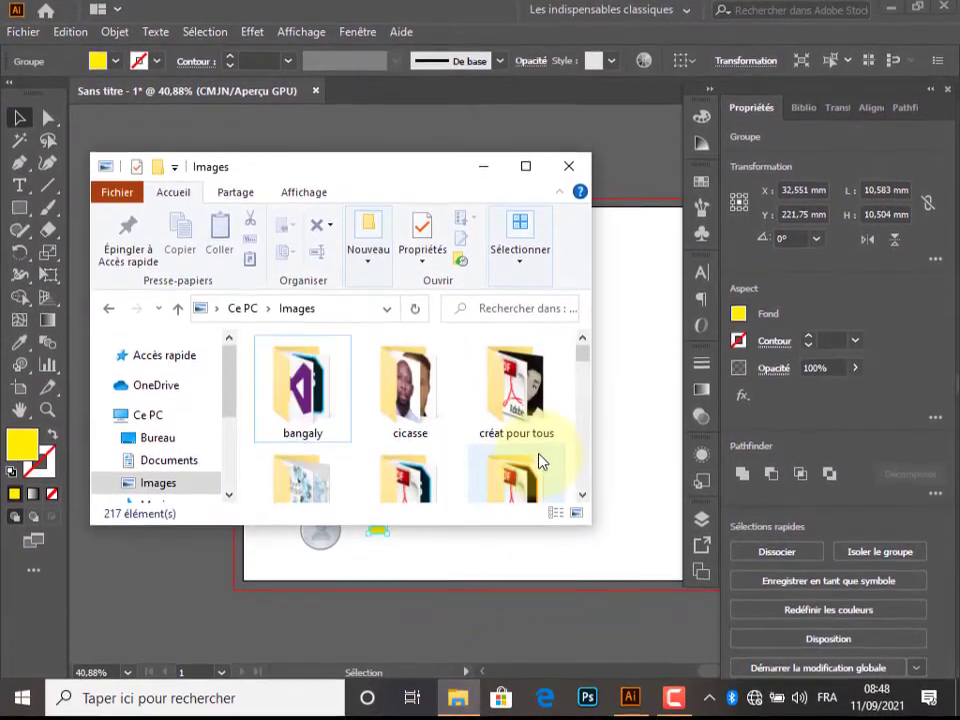
scroll(540, 462, "down", 10)
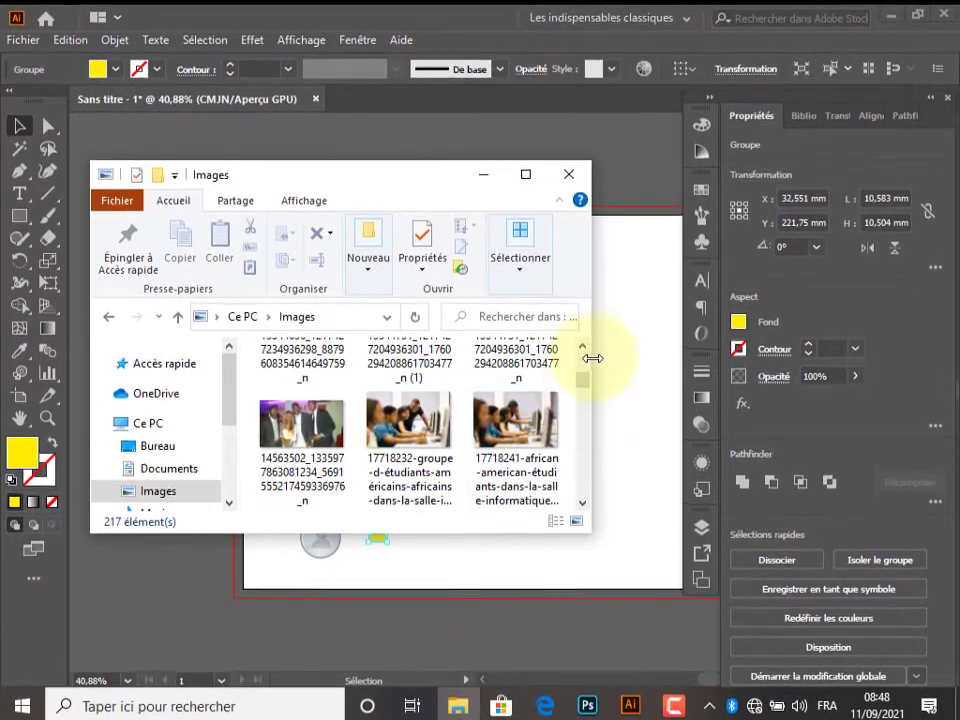
left_click_drag(581, 383, 581, 436)
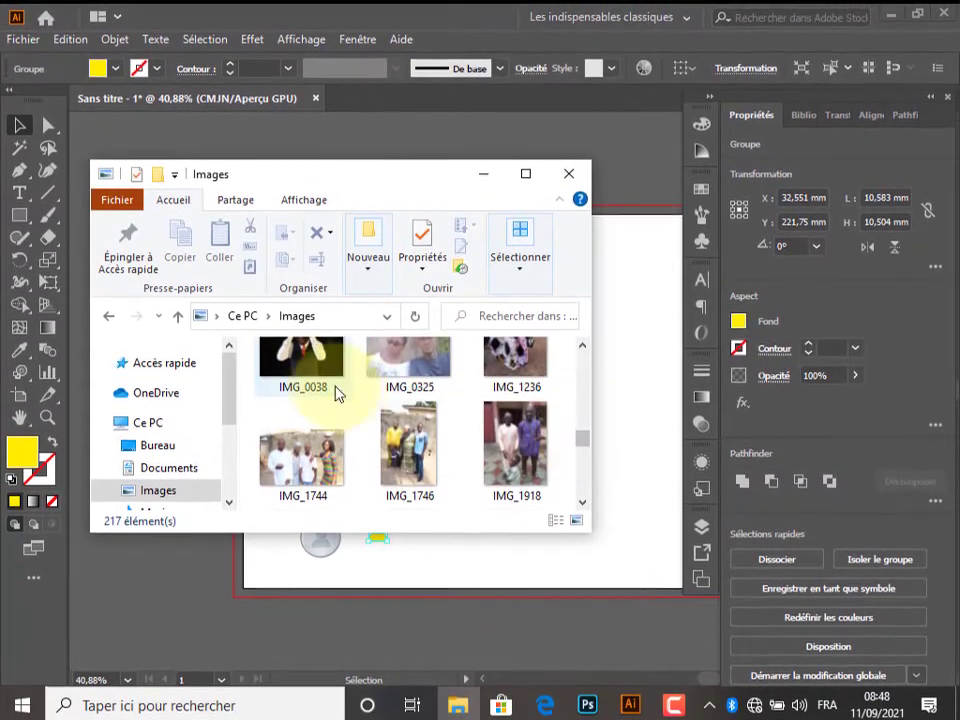
left_click_drag(302, 362, 643, 401)
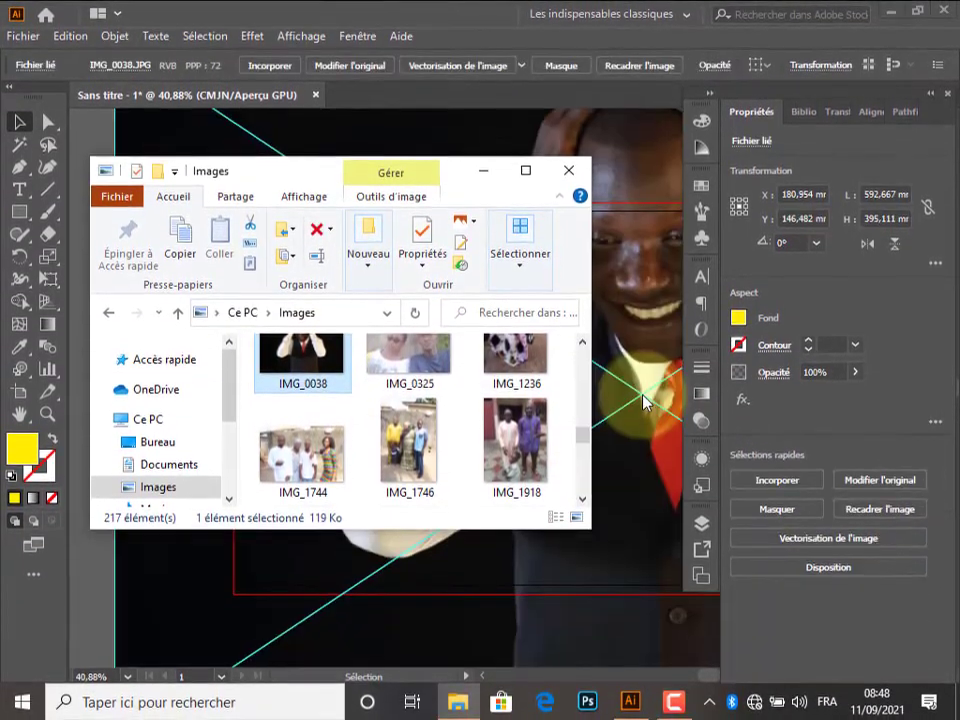
left_click(483, 175)
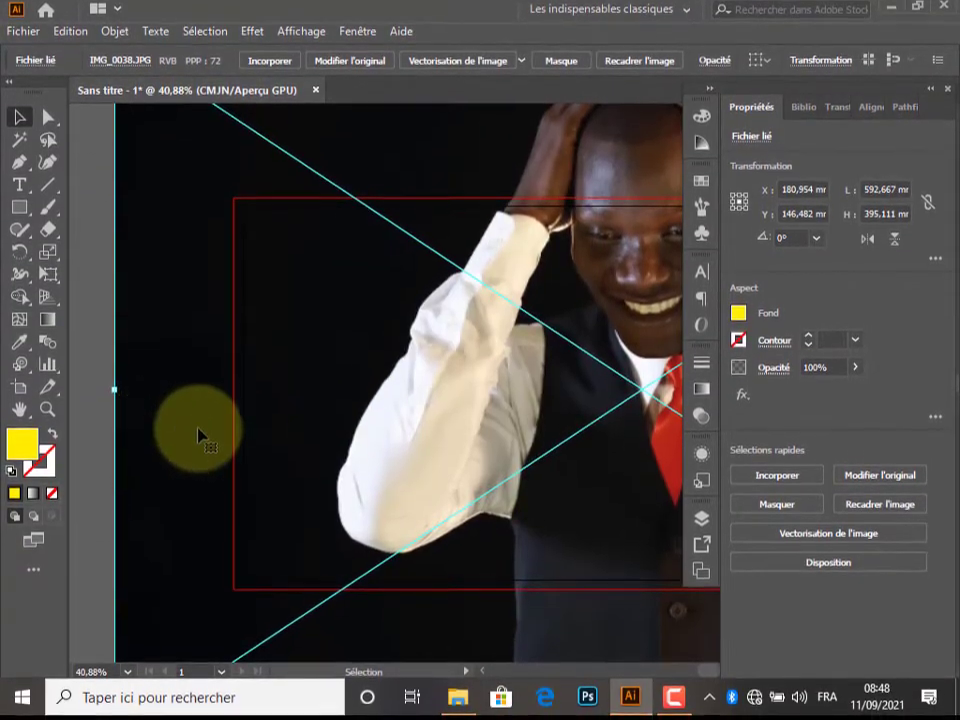
- Scale the placed photo down to about 109 × 73 mm and move it to the artboard's upper-left area
scroll(199, 437, "down", 5)
scroll(199, 440, "up", 5)
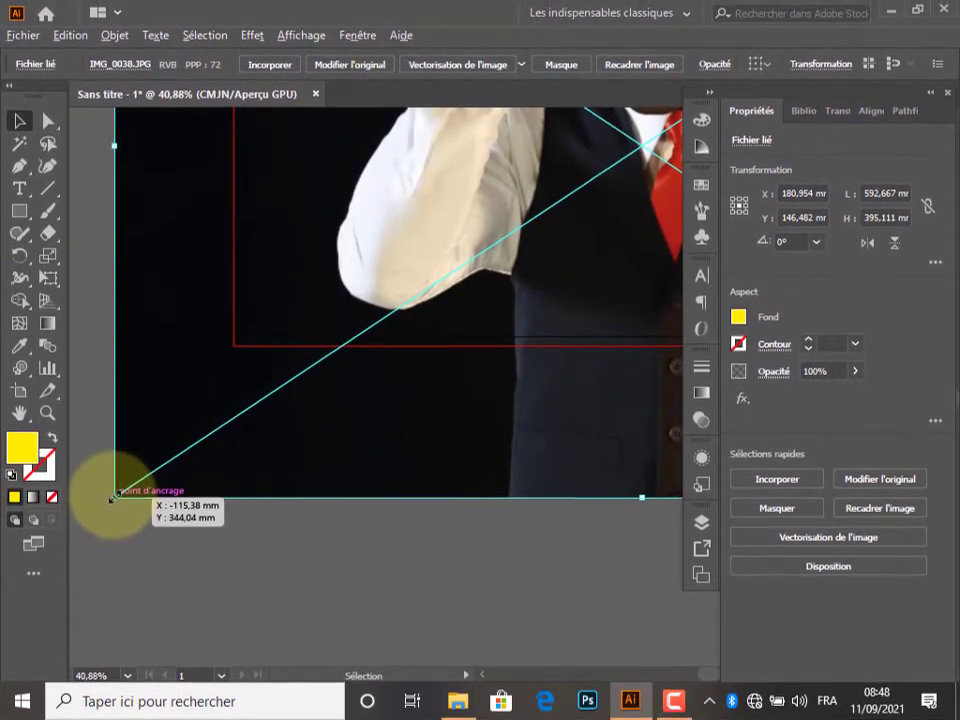
left_click_drag(112, 492, 381, 221)
scroll(390, 215, "up", 3)
scroll(391, 218, "up", 7)
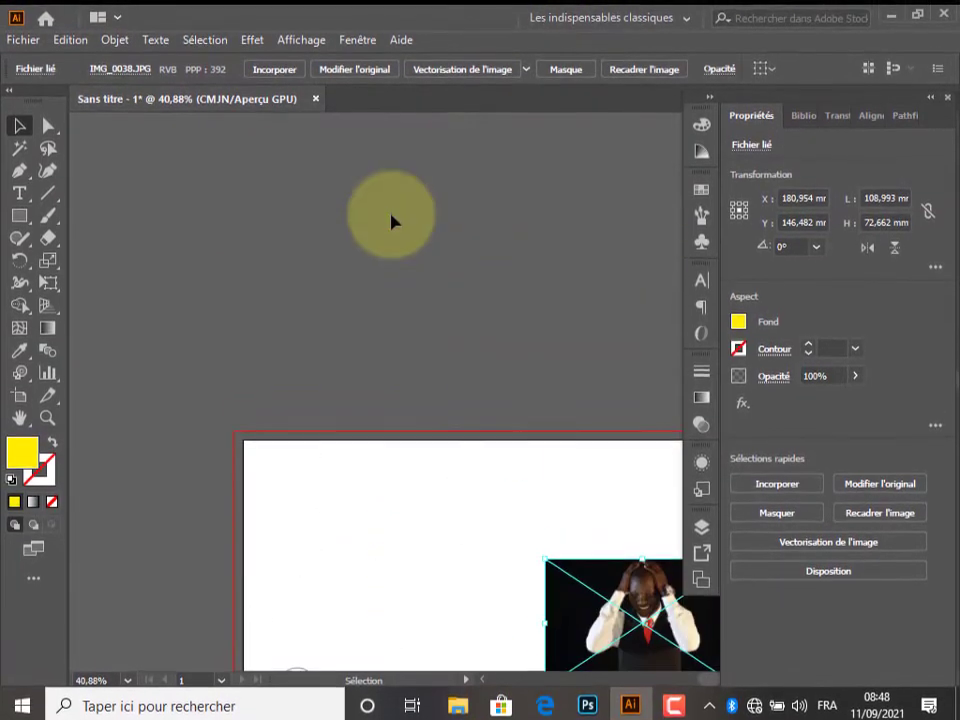
scroll(392, 220, "down", 4)
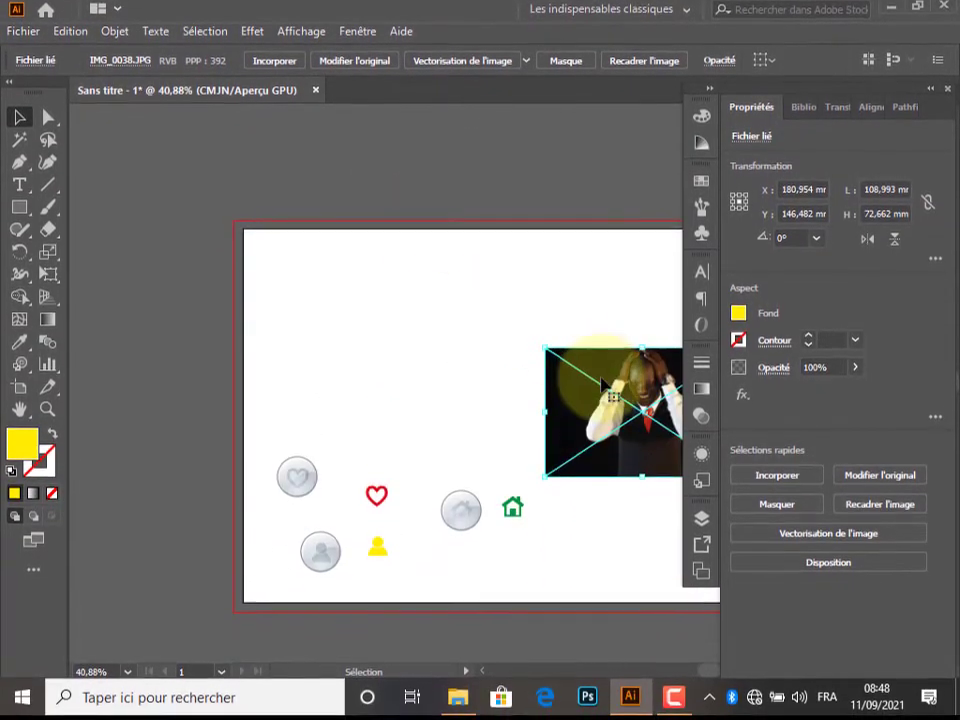
left_click_drag(600, 383, 379, 318)
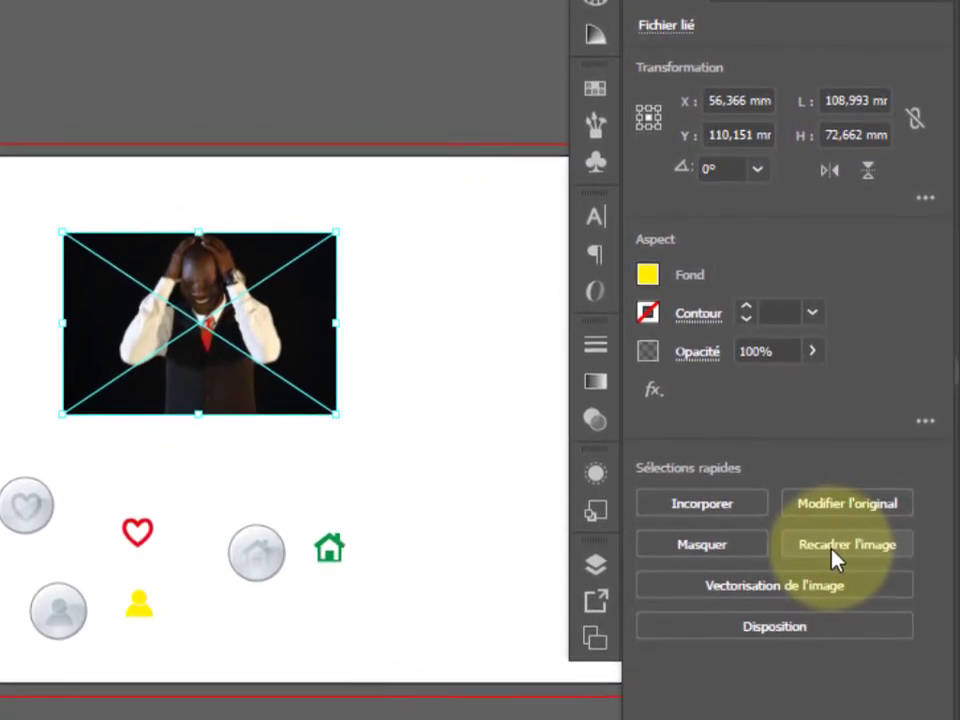
- Crop the photo tightly around the man's head and tie, to about 40 × 46 mm, and apply the crop
left_click(836, 563)
left_click(450, 372)
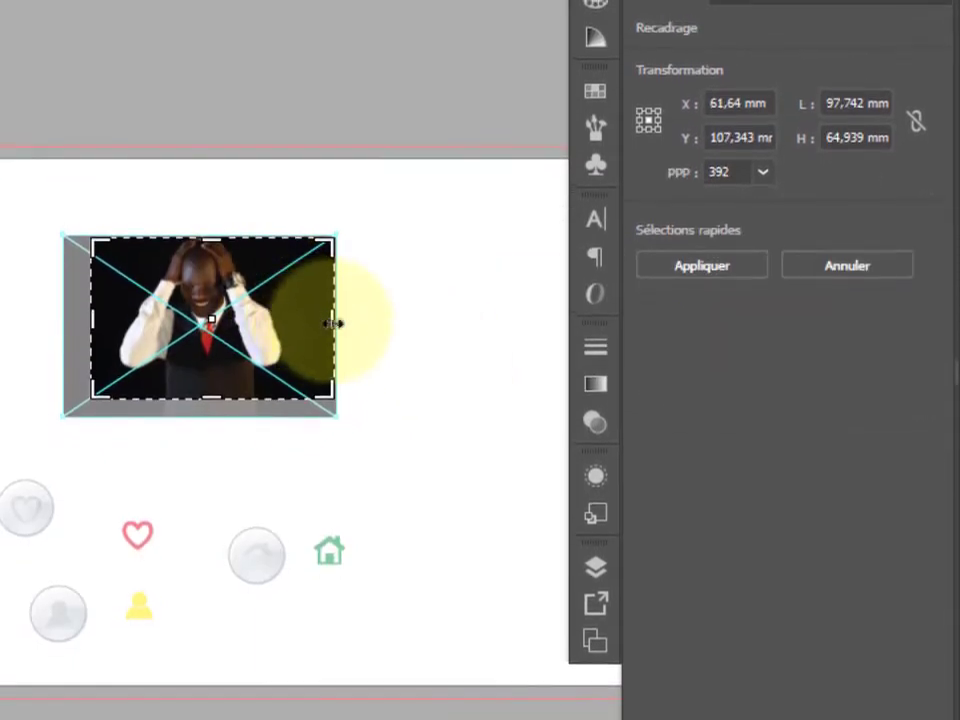
left_click_drag(334, 325, 290, 327)
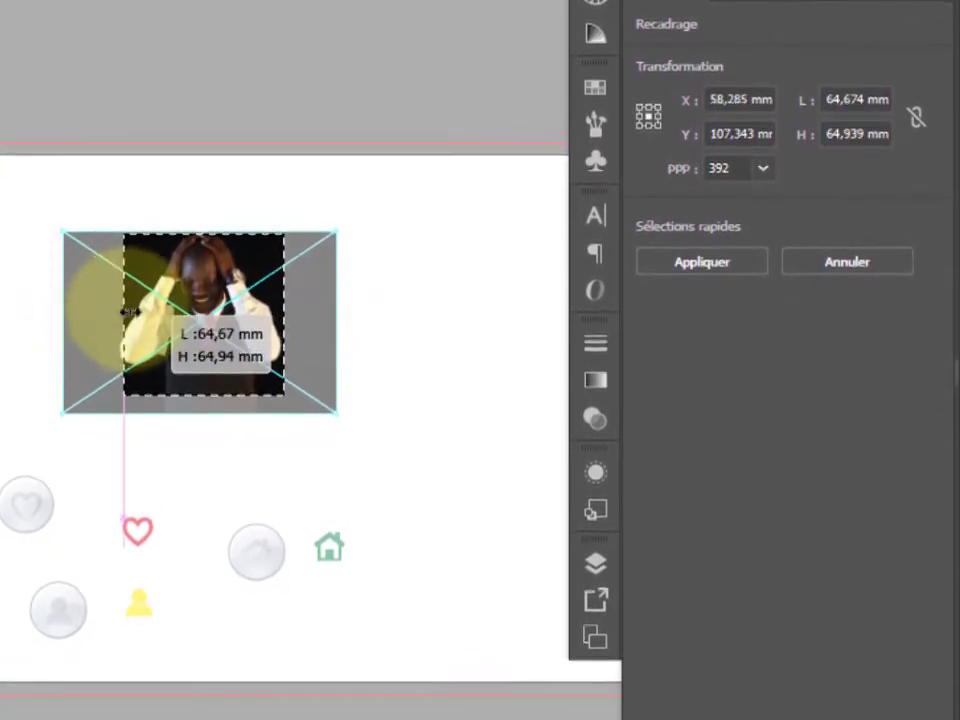
left_click_drag(125, 313, 161, 316)
left_click_drag(221, 392, 221, 353)
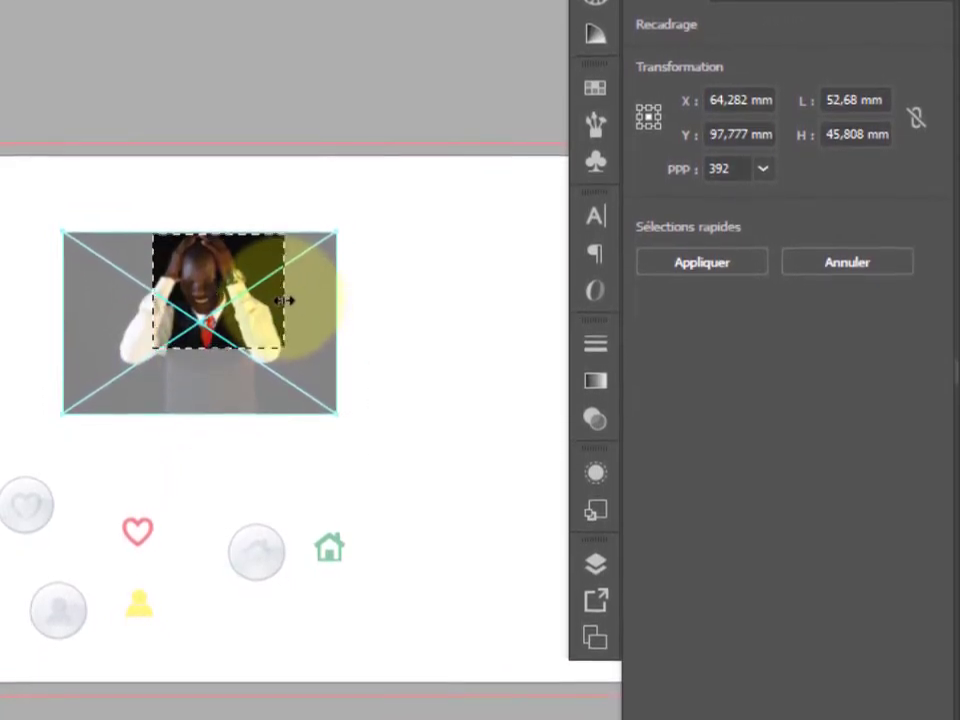
left_click_drag(287, 304, 256, 303)
left_click_drag(424, 336, 421, 336)
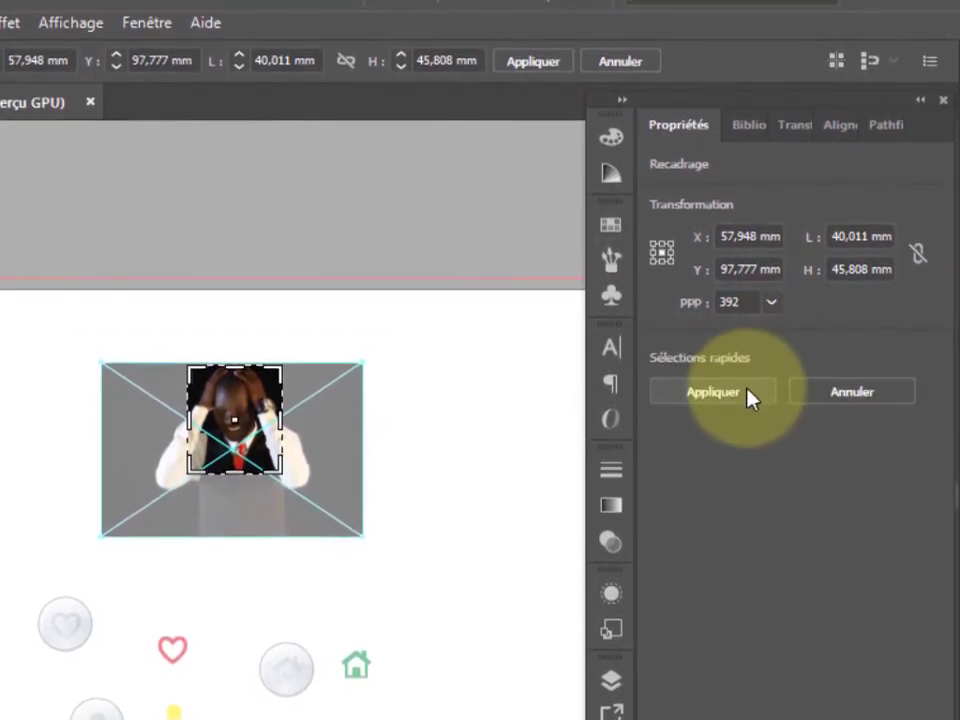
left_click(750, 394)
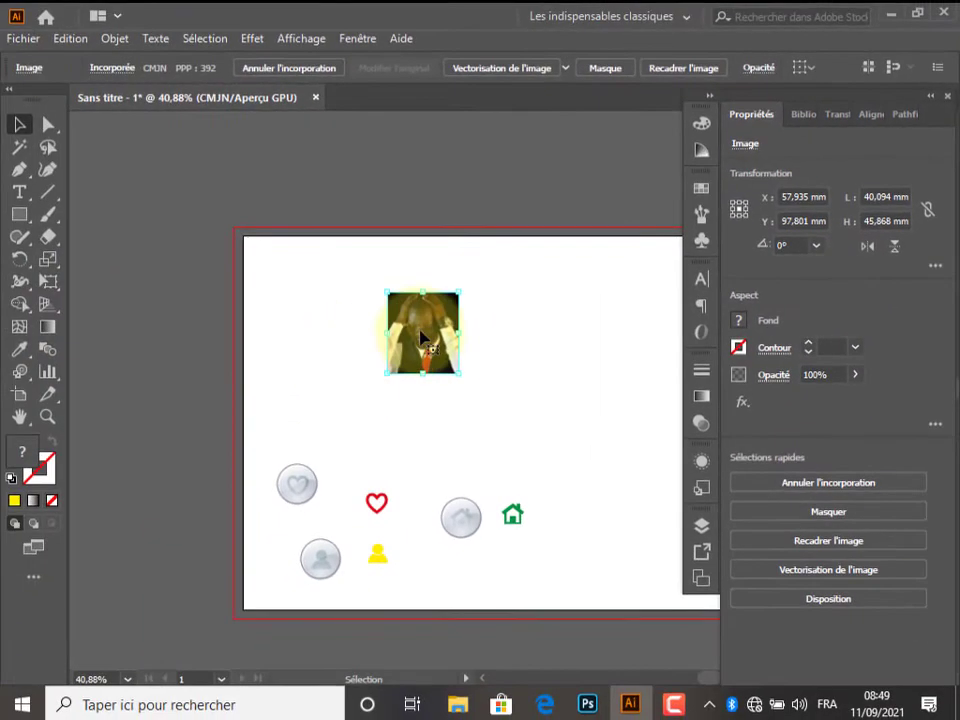
- Reposition the cropped photo around the artboard, leaving it just above the round grey house button and green house
left_click_drag(352, 364, 256, 456)
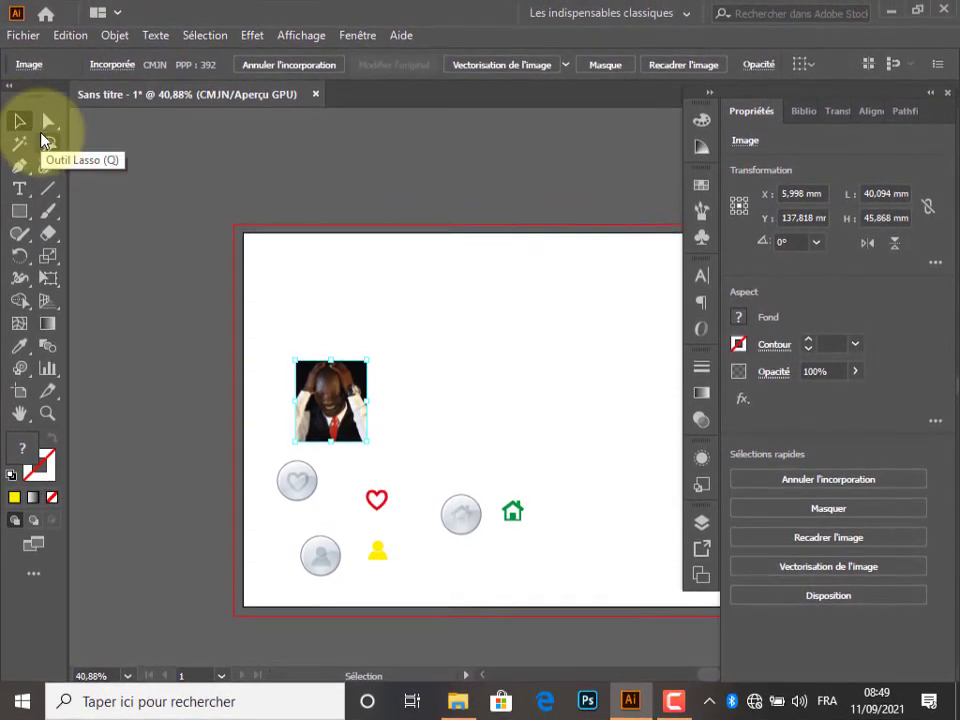
left_click_drag(322, 372, 334, 262)
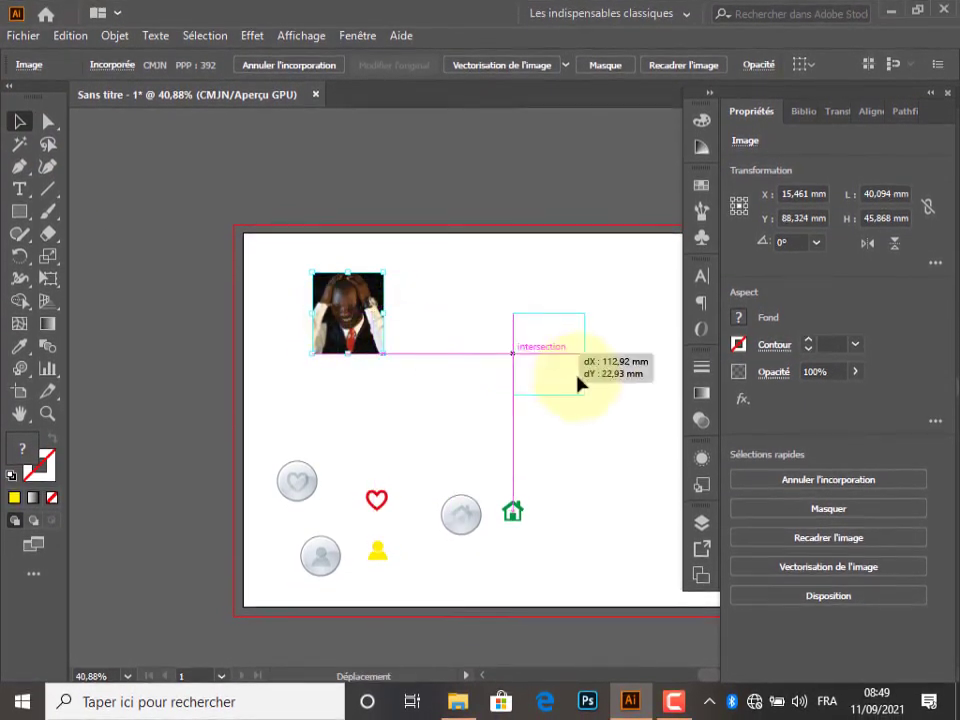
left_click_drag(580, 383, 486, 409)
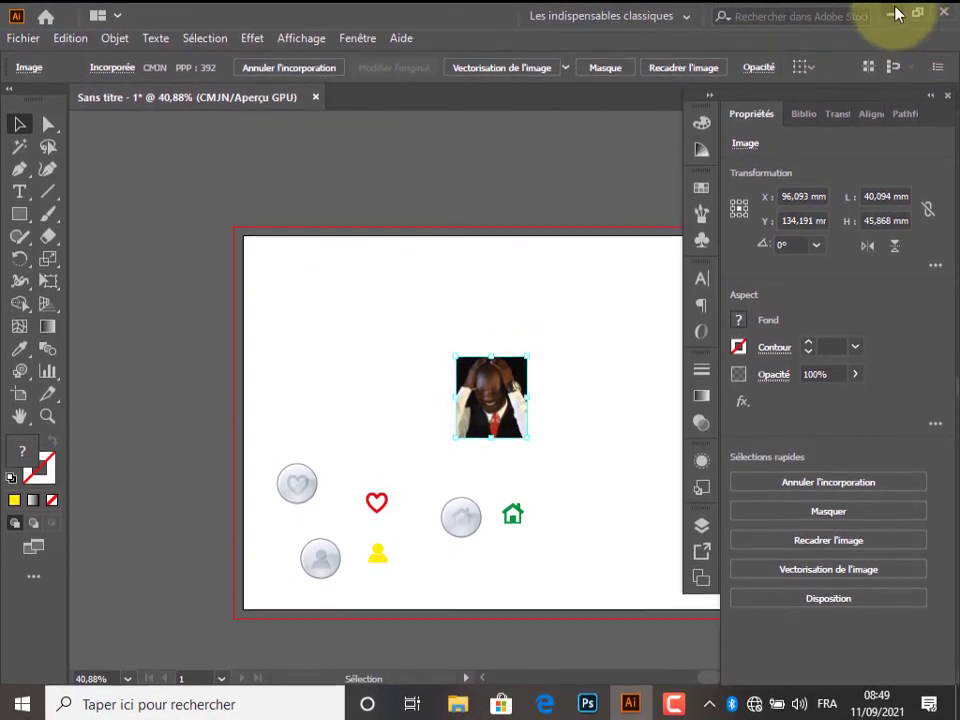